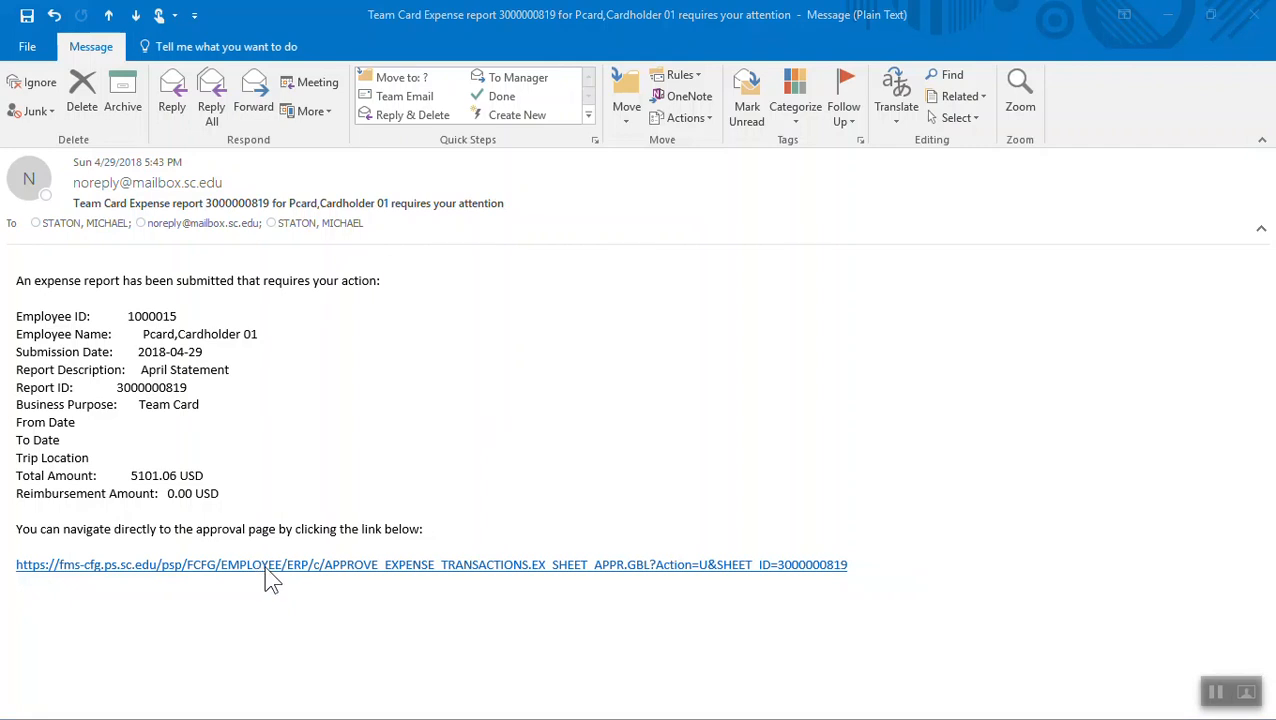
Step: Follow the approval link in the notification e-mail to PeopleSoft and open the approver's worklist
click(264, 565)
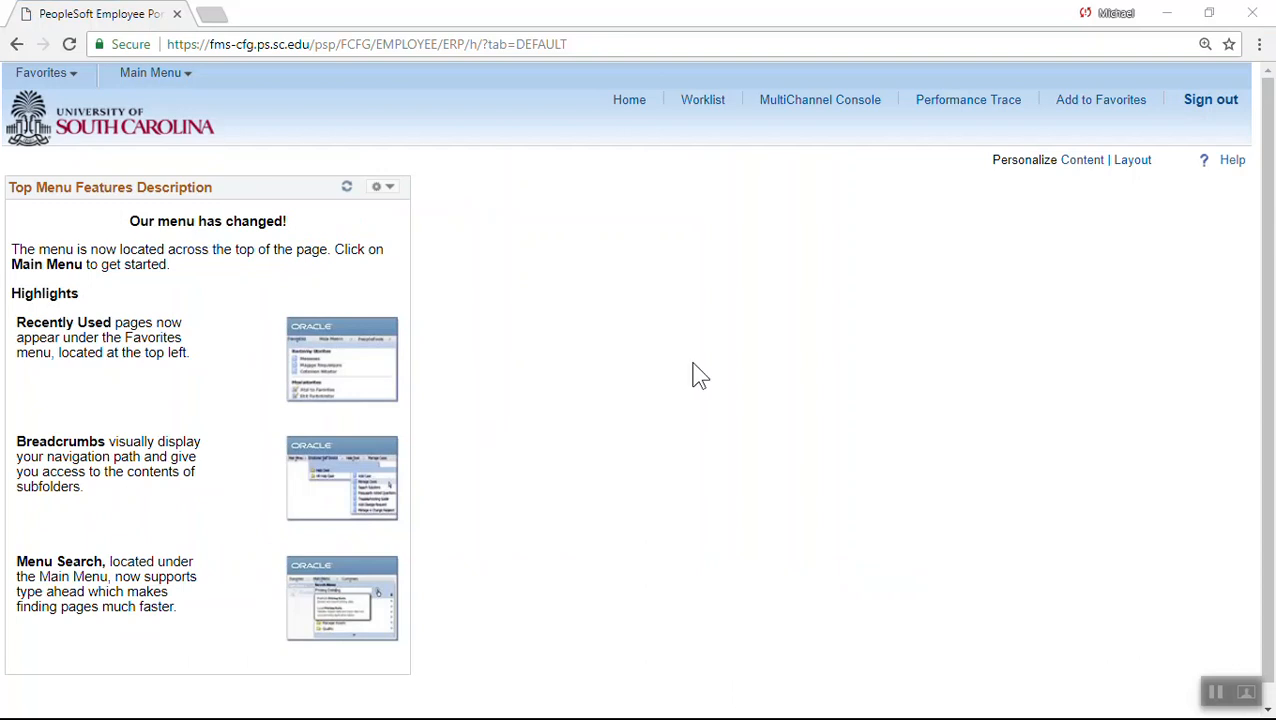
click(691, 108)
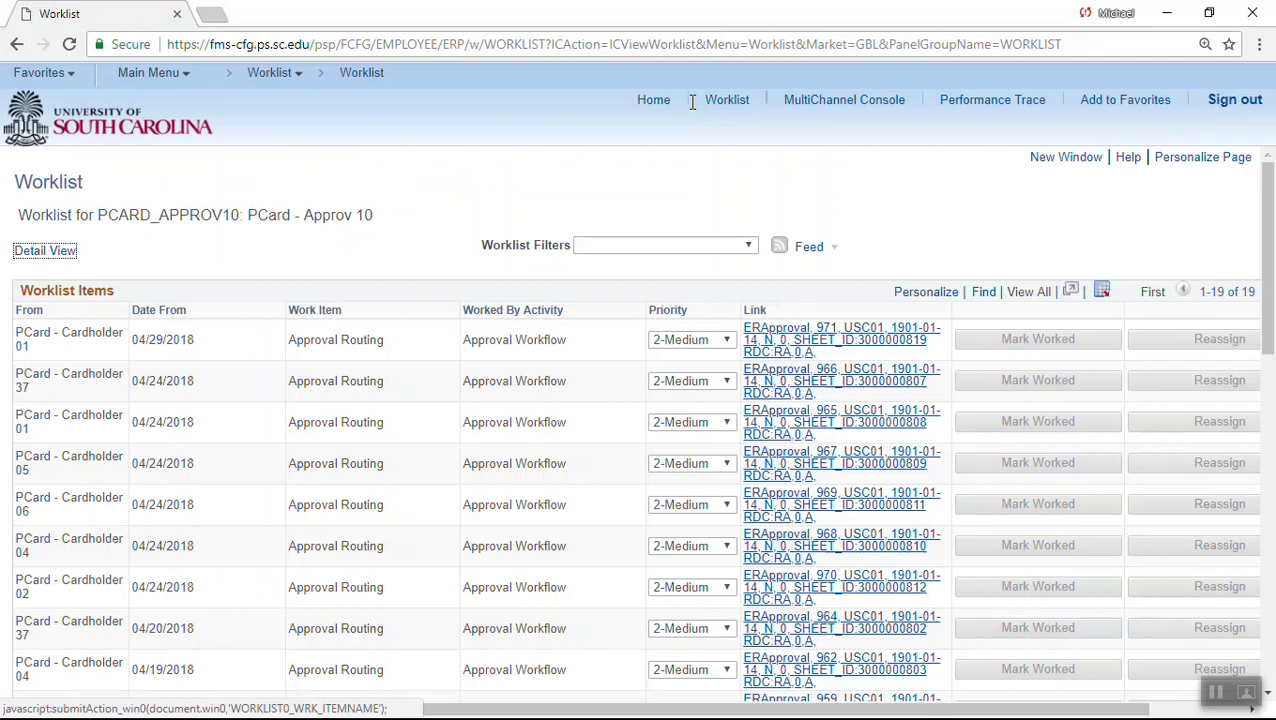
Step: Sort the worklist by Date From with the newest first, and open the 04/29/2018 approval item for Cardholder 01
click(158, 318)
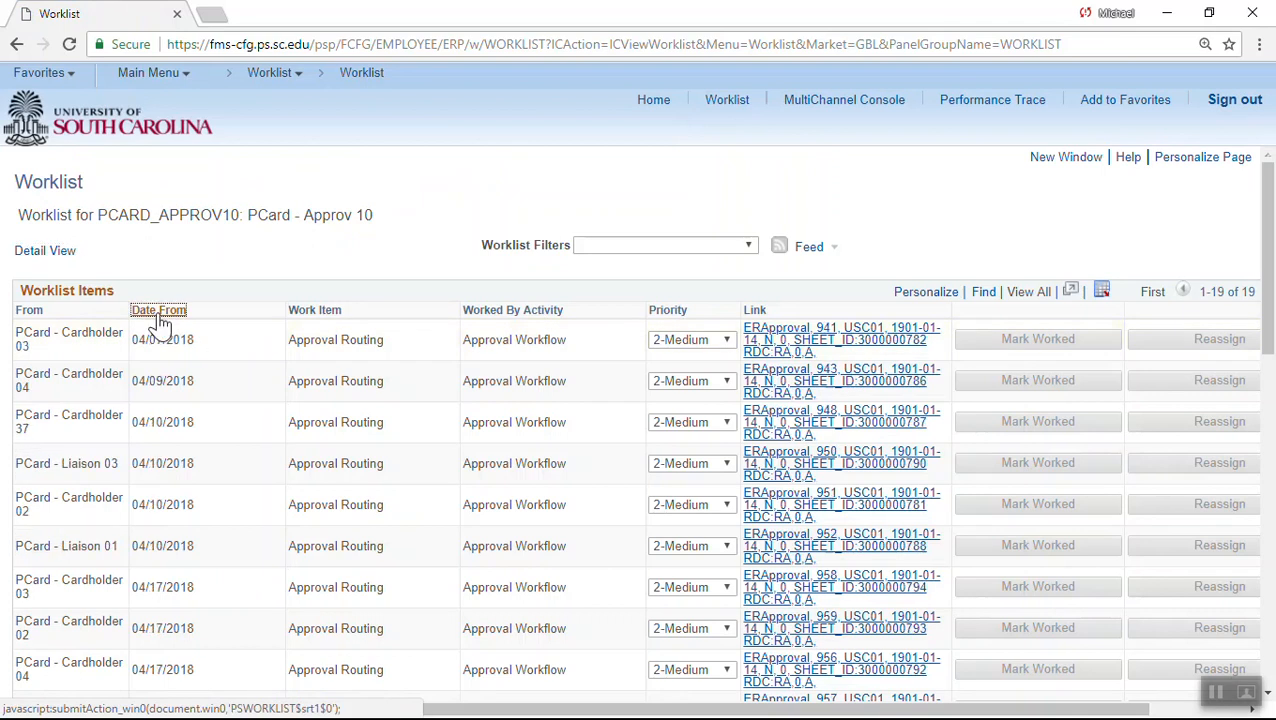
click(159, 320)
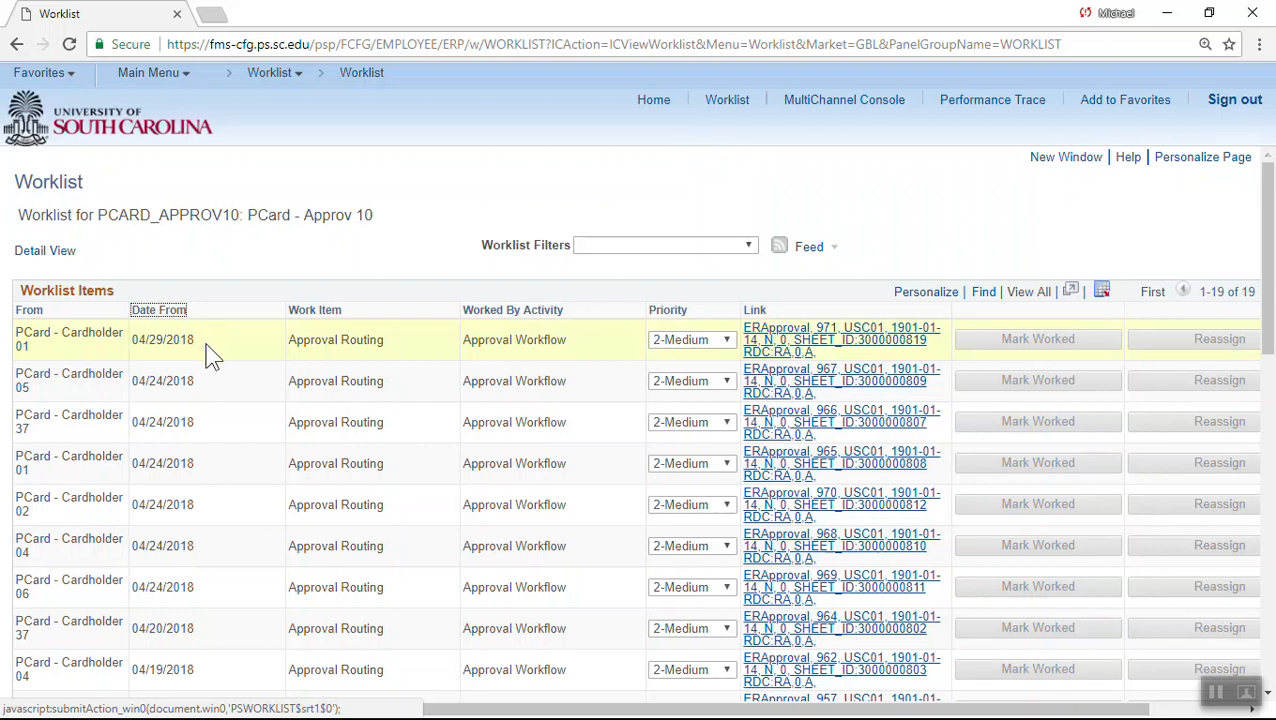
click(815, 345)
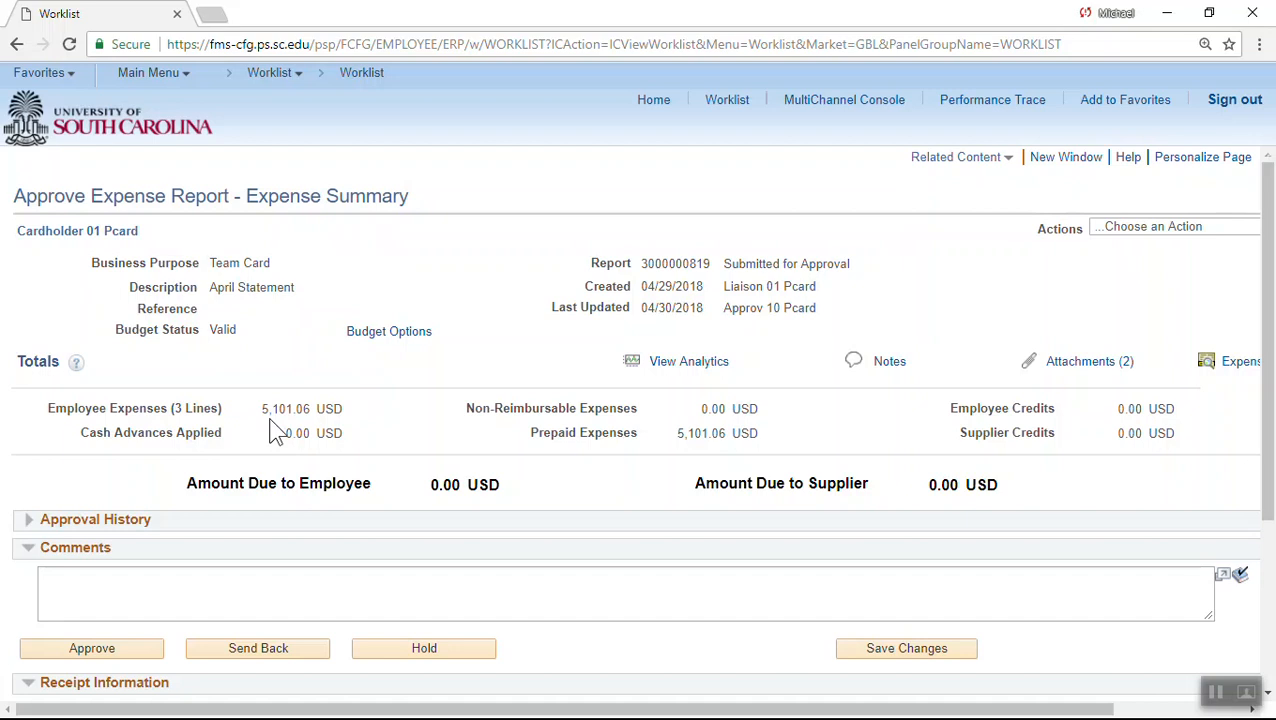
Step: Open the attached monthly statement Sample_TCARD_Statement04102018172010.pdf from the report's attachments, and close the attachment list
click(1091, 367)
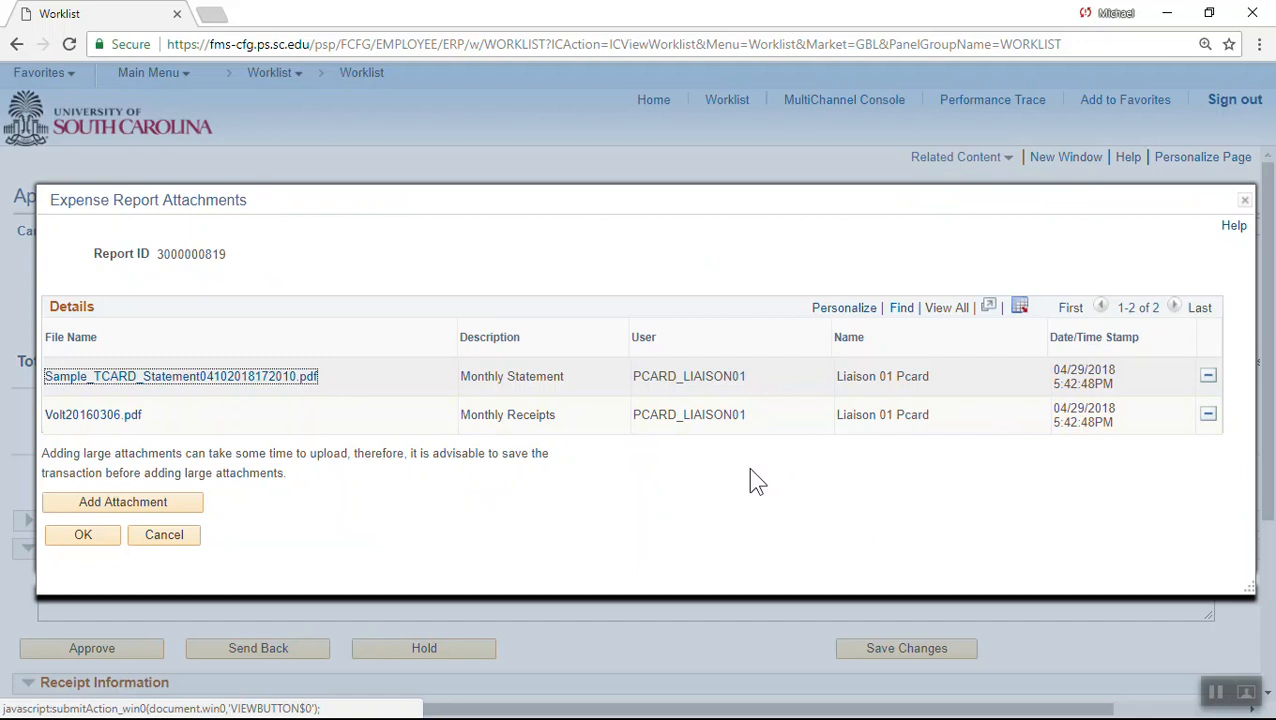
click(110, 380)
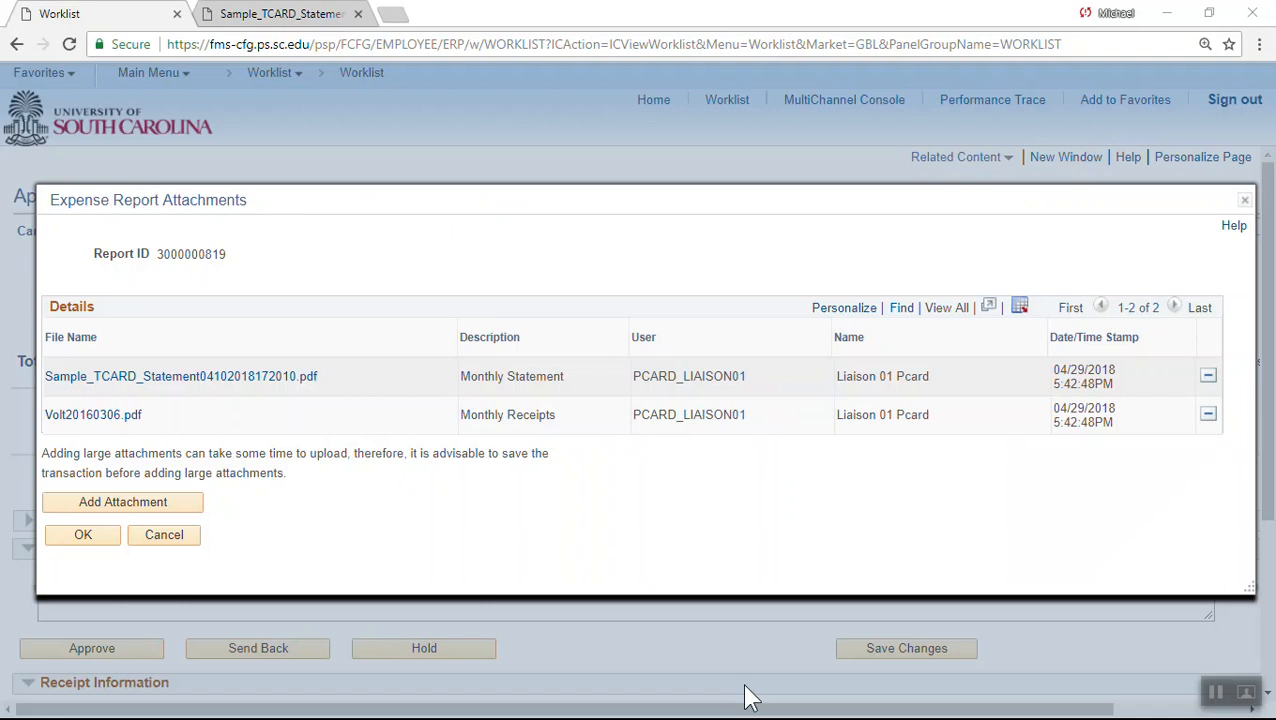
click(81, 532)
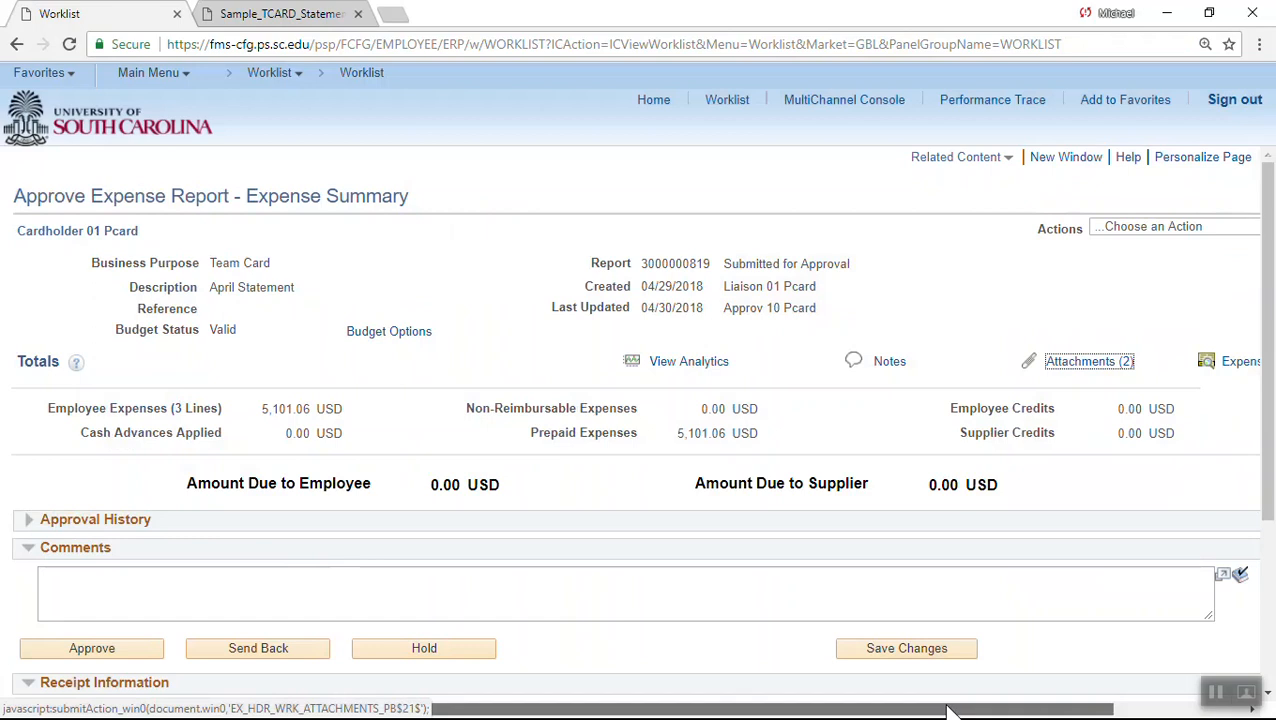
Step: Open the expense report detail and review the accounting details of the airfare, food and hotel lines
drag(950, 710, 1030, 710)
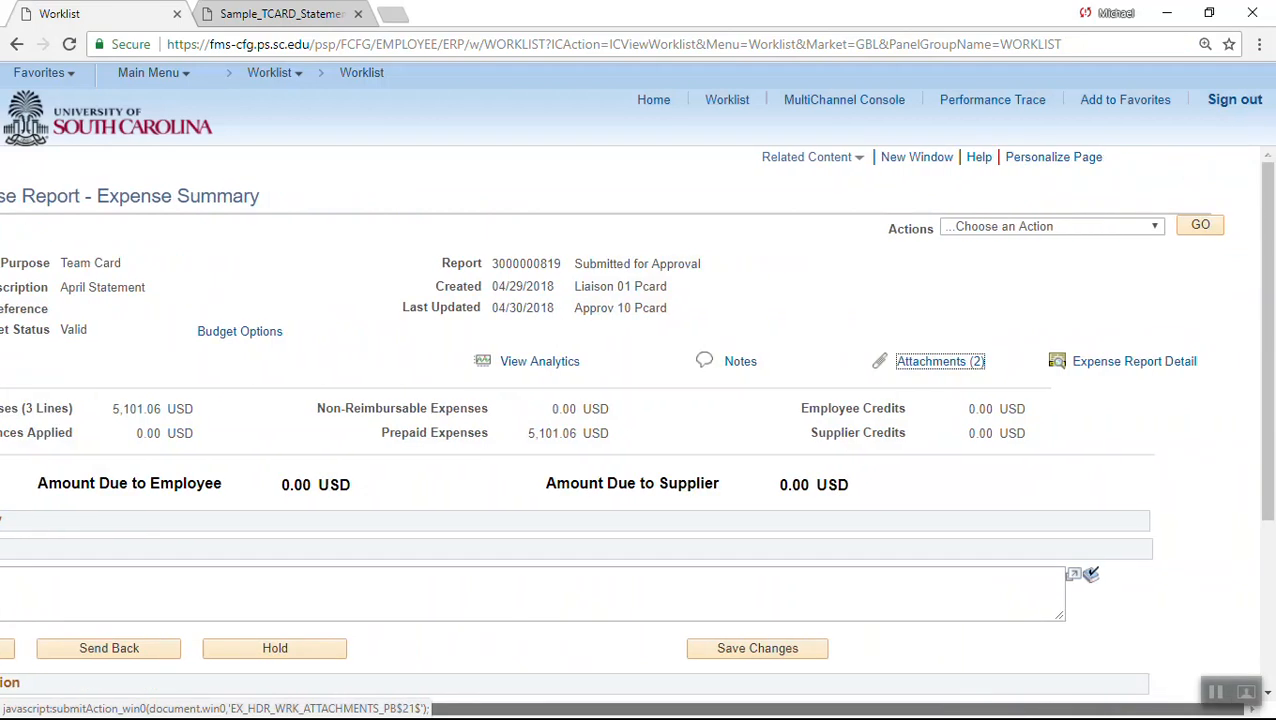
click(1104, 369)
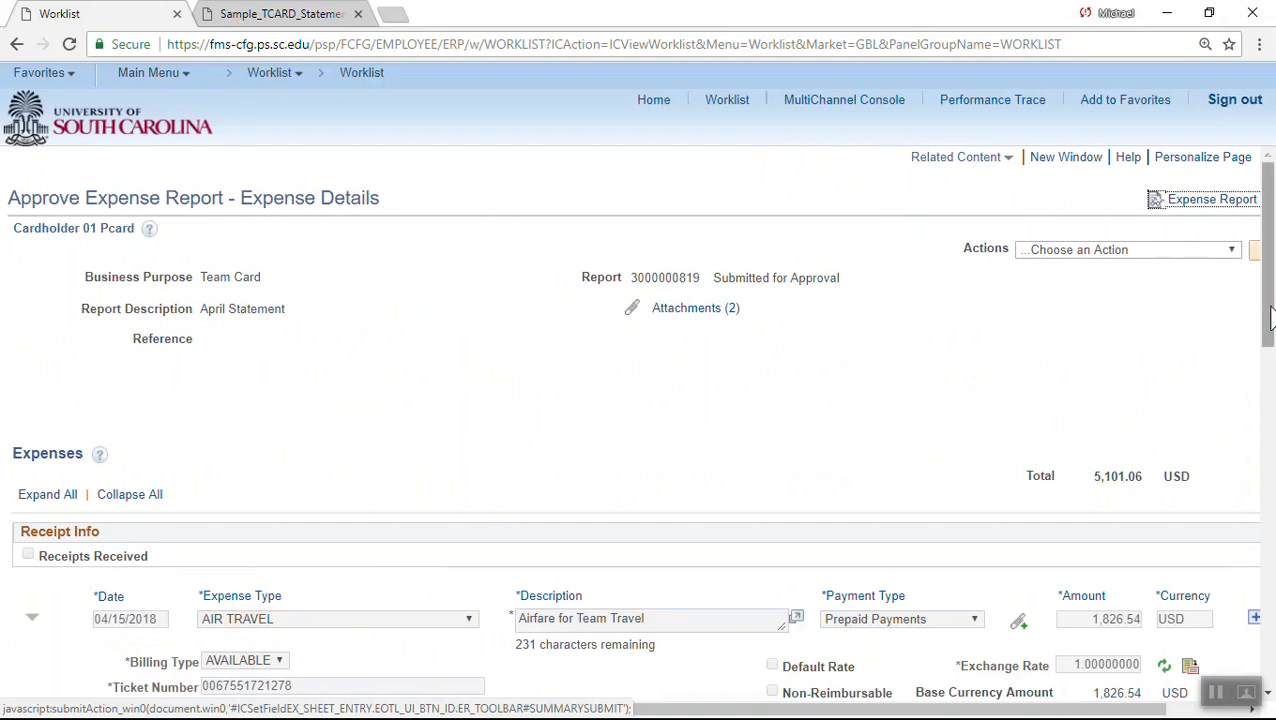
drag(1272, 318, 1272, 438)
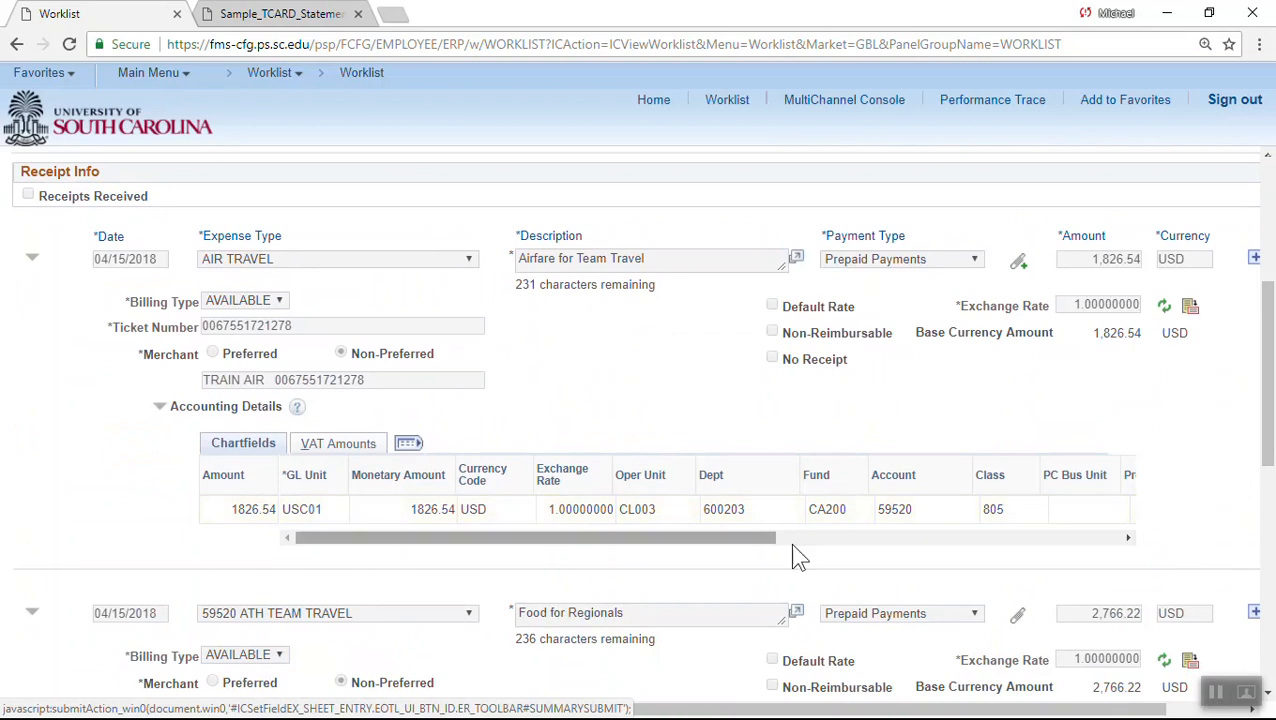
drag(1266, 420, 1262, 526)
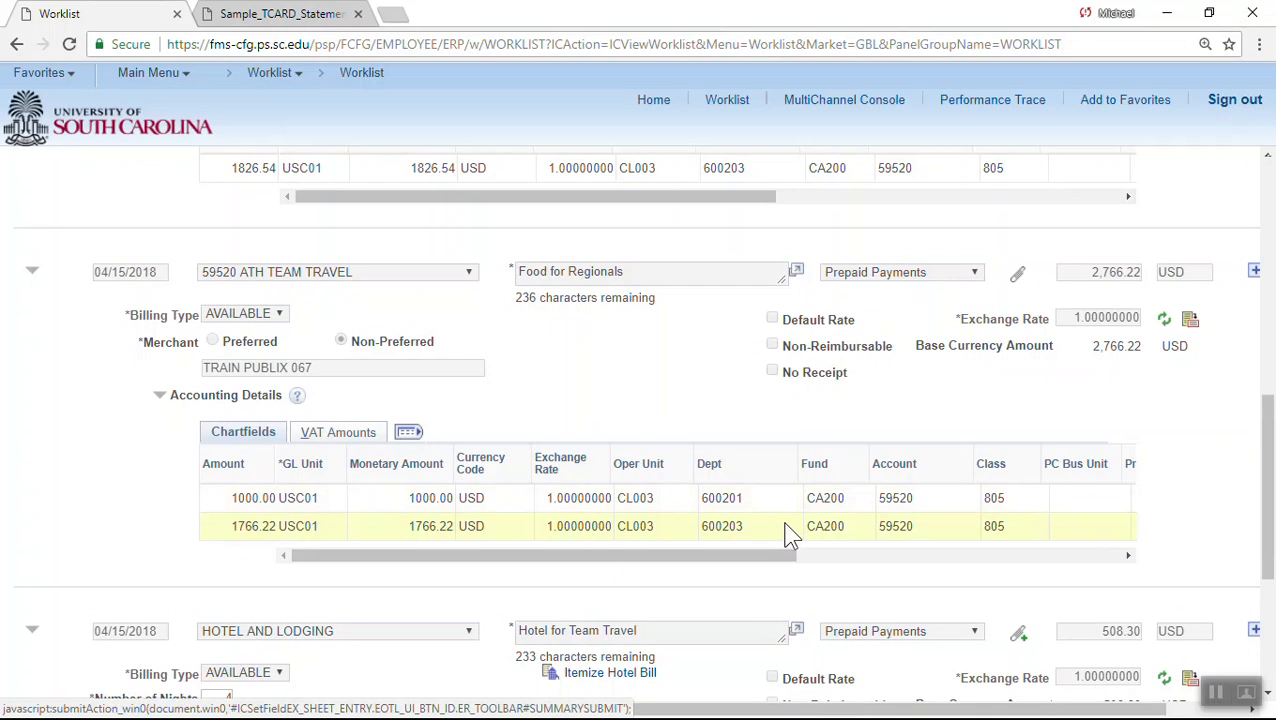
drag(1267, 512, 1266, 620)
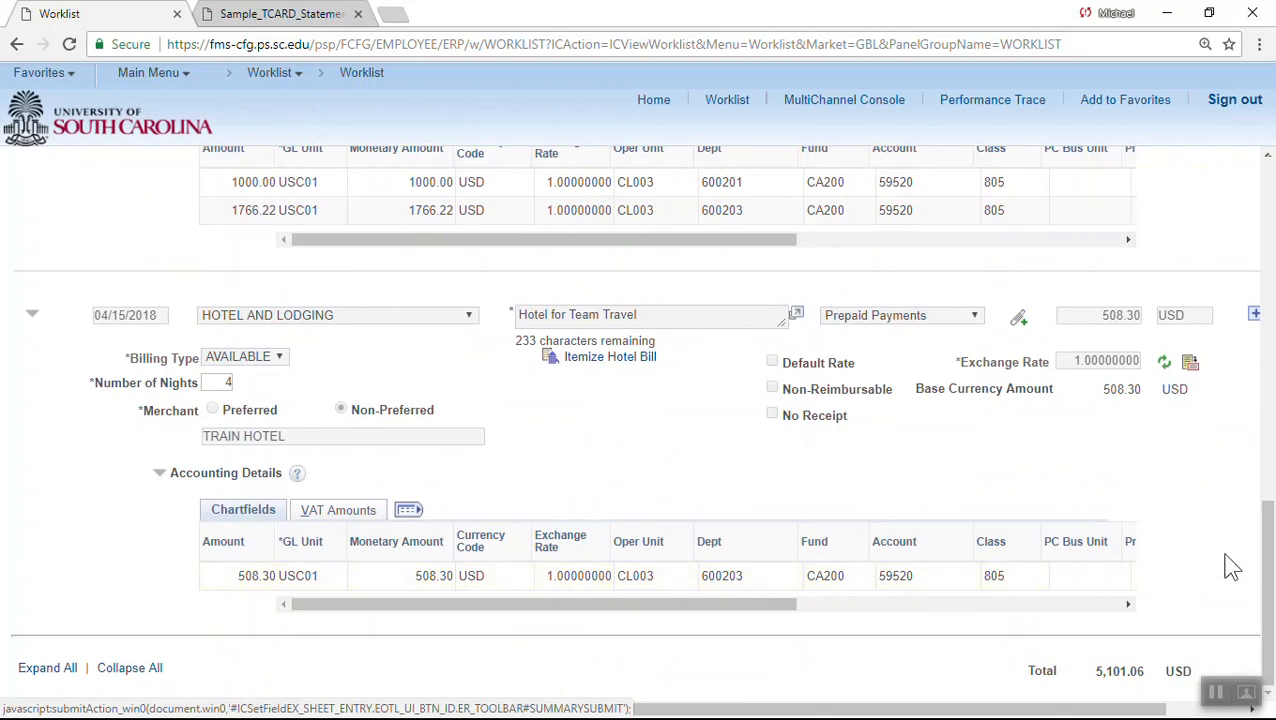
drag(1271, 548, 1268, 165)
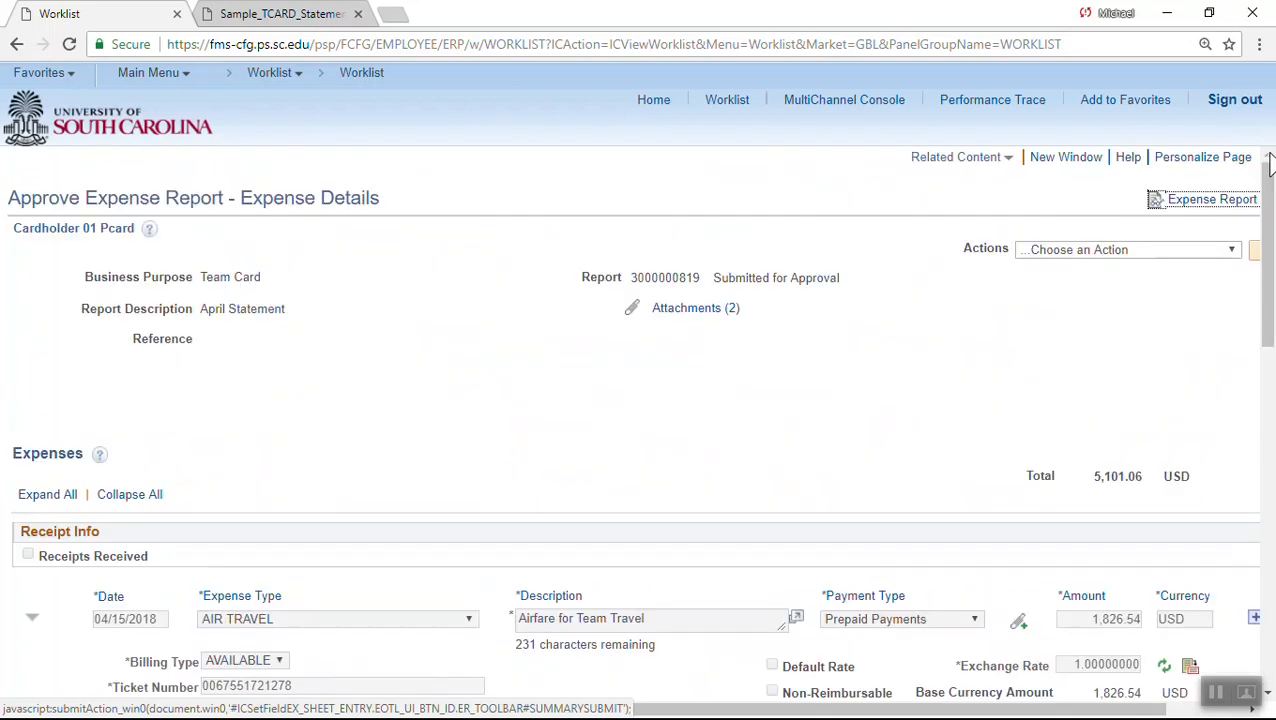
Step: Show the report's Accounting Details as related content and enlarge the pane to fit all distribution lines
click(966, 160)
click(955, 195)
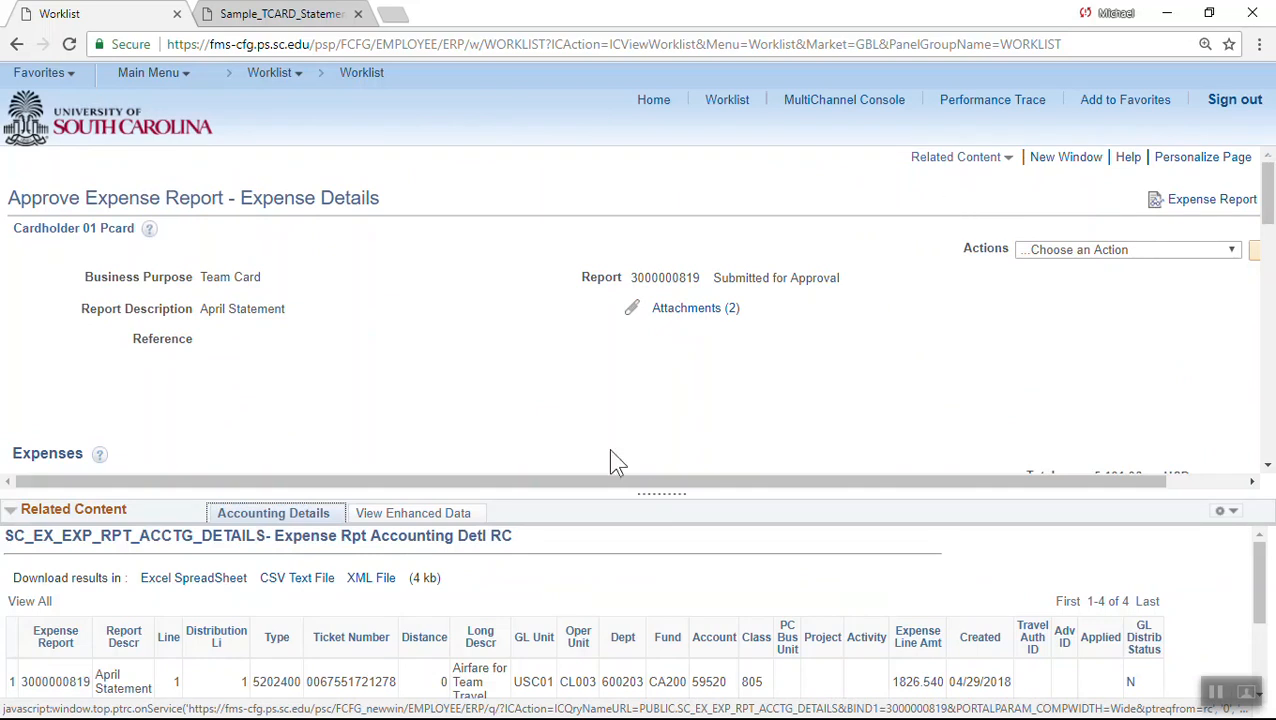
drag(651, 493, 643, 418)
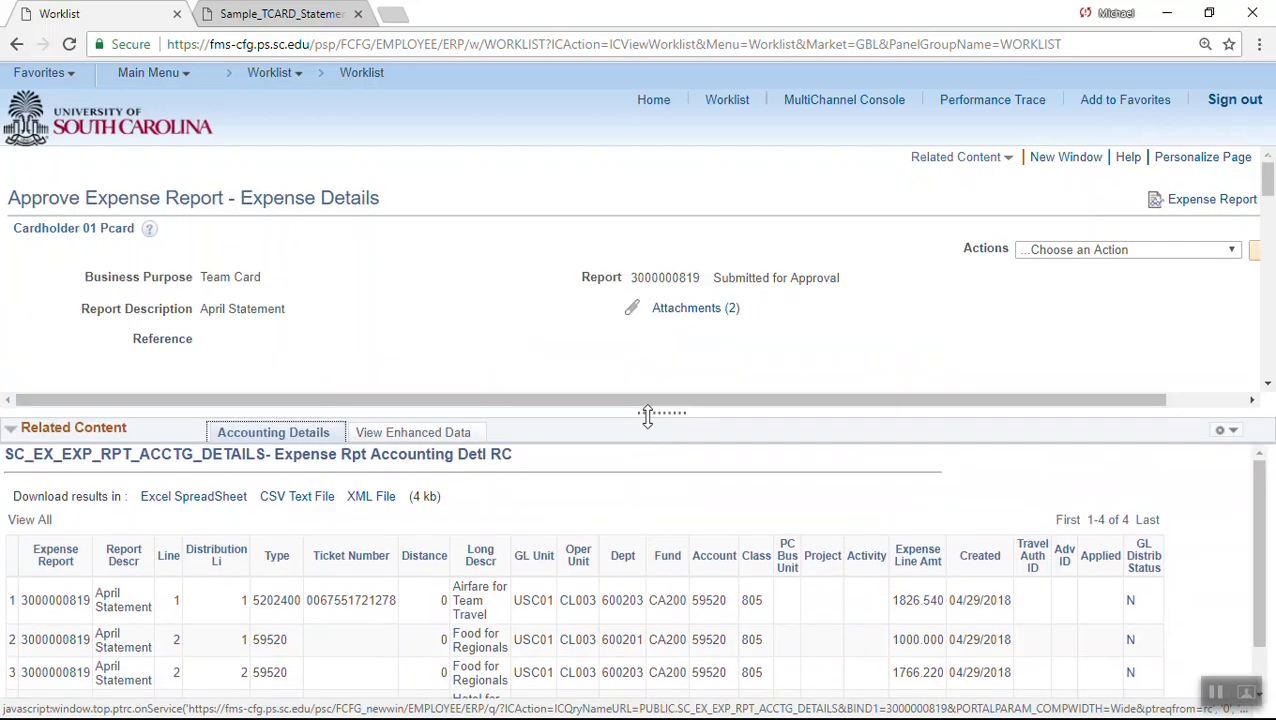
drag(647, 416, 645, 347)
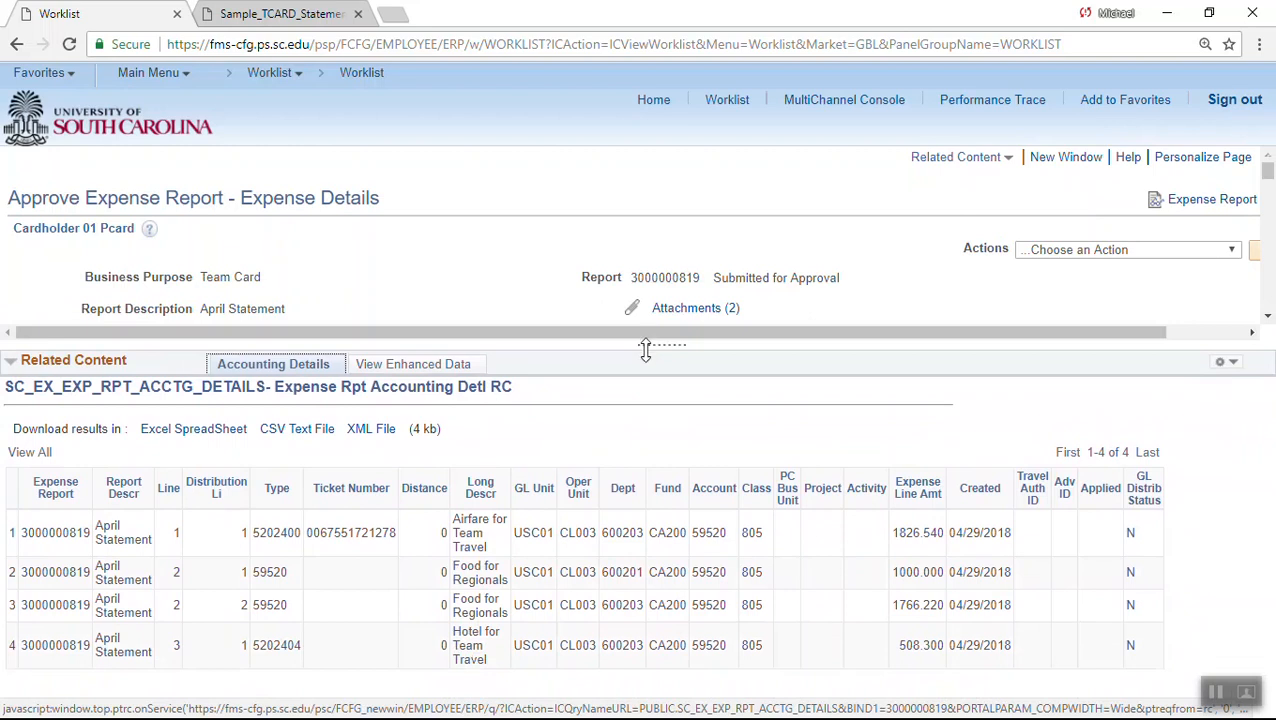
Step: Examine the enhanced purchase data for the report's transactions in the related content
click(380, 366)
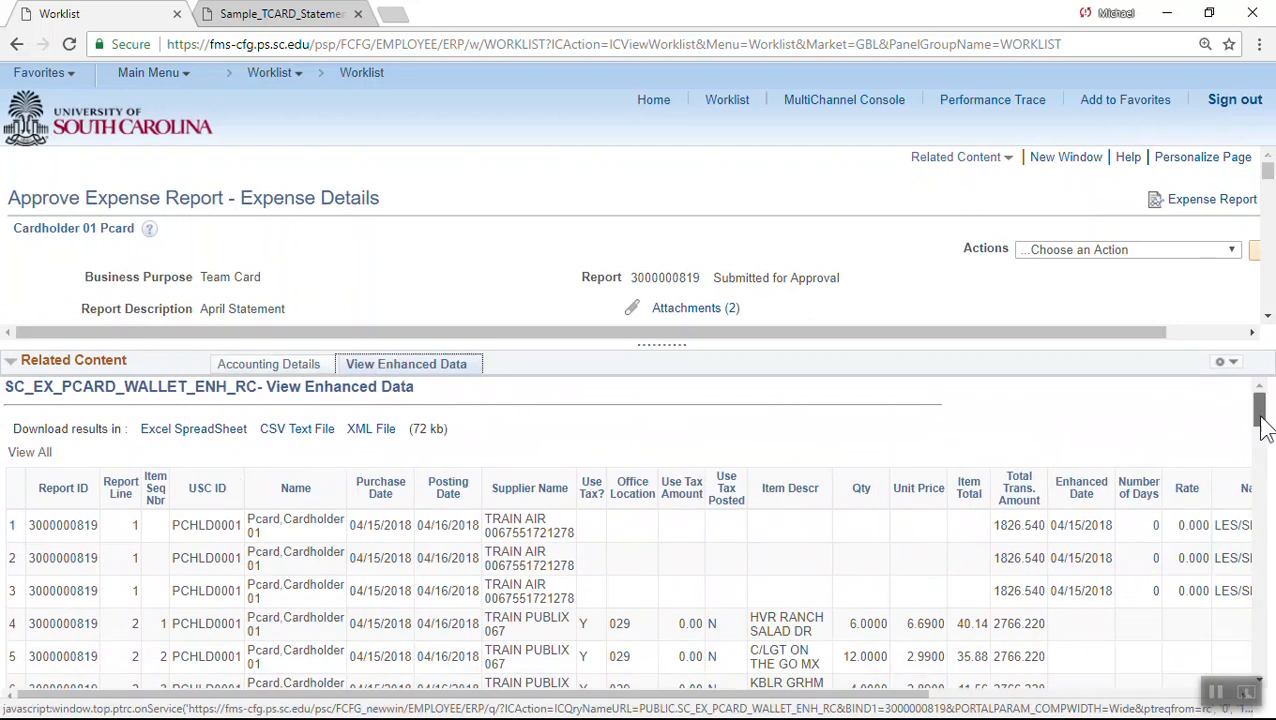
mouse_move(1262, 425)
mouse_down()
mouse_move(1265, 502)
mouse_move(1258, 400)
mouse_up()
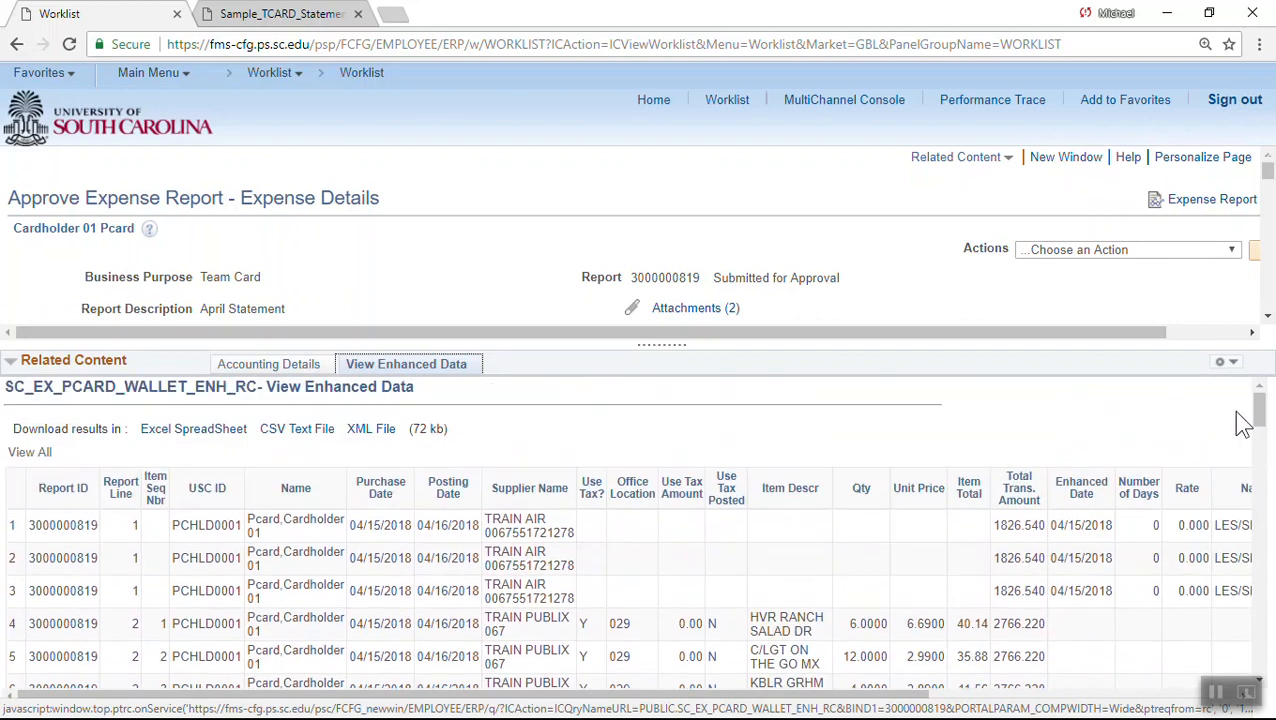
drag(903, 703, 838, 708)
Step: Close the related content pane and return to the expense report summary
click(1226, 372)
click(1172, 396)
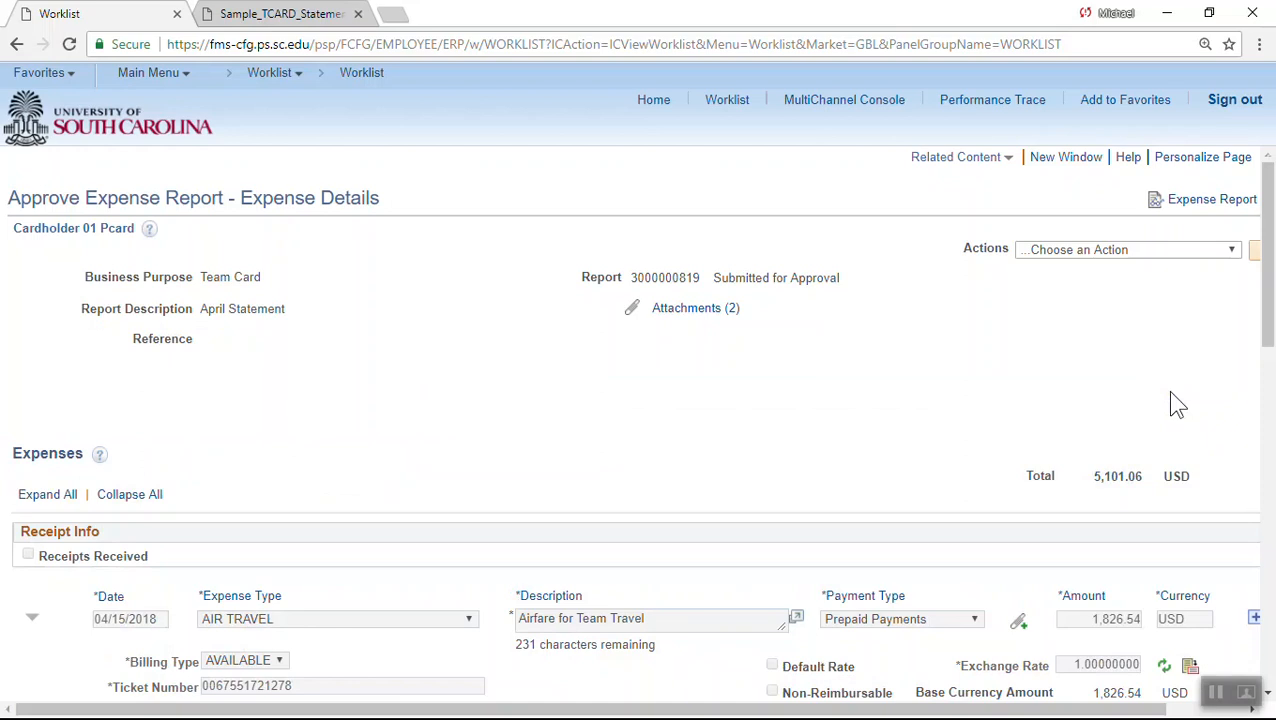
click(1147, 708)
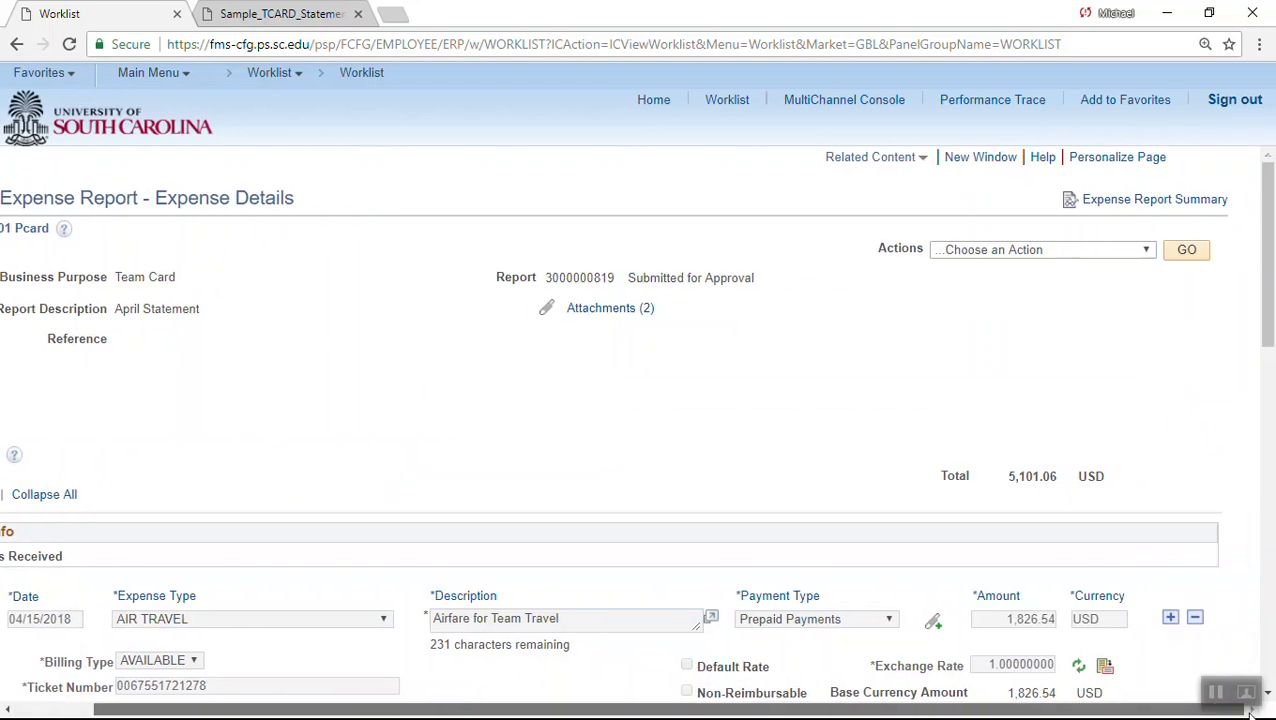
click(1153, 203)
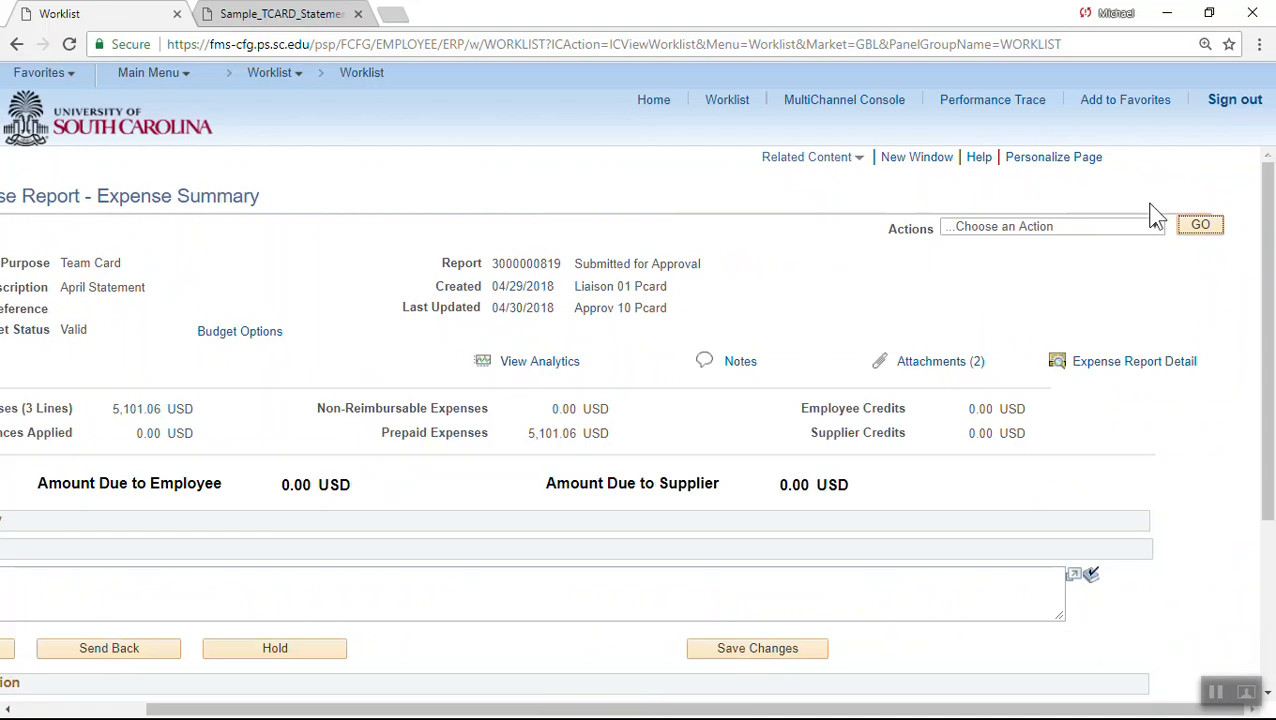
Step: Enter the comment "I believe line 3 needs to be assigned to a different department." on the expense report
drag(1264, 386, 1266, 500)
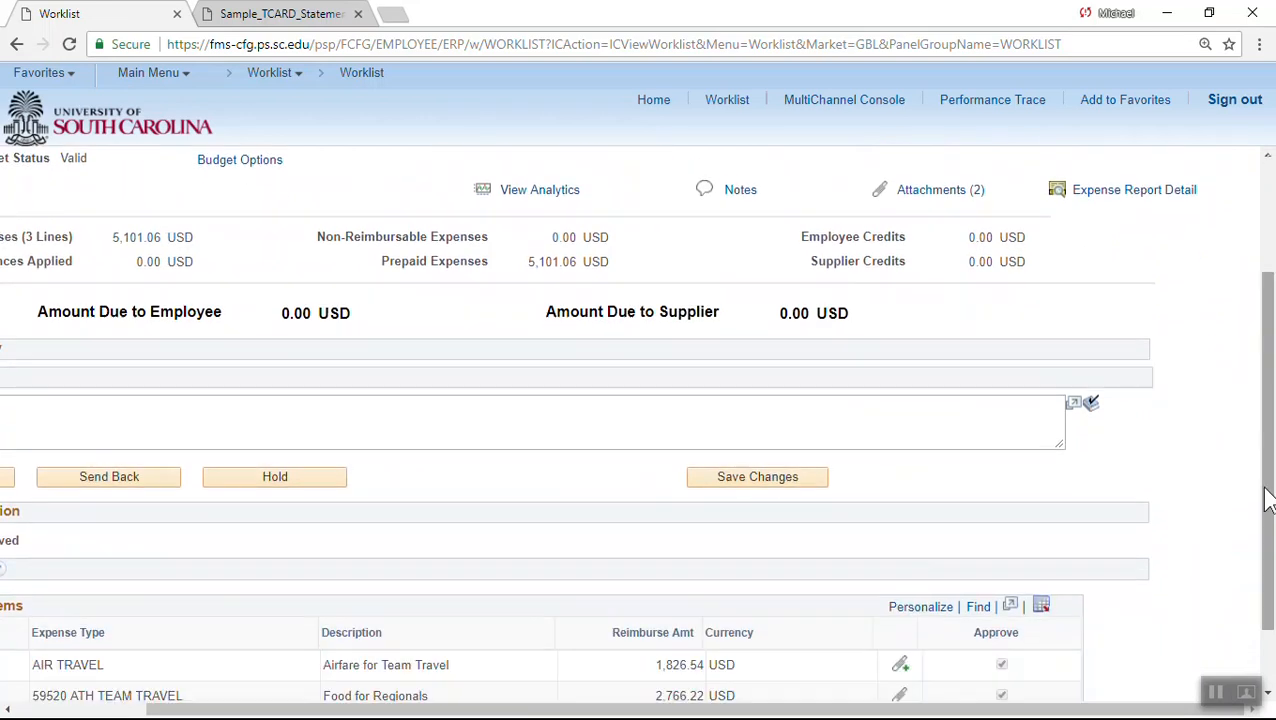
drag(313, 712, 167, 715)
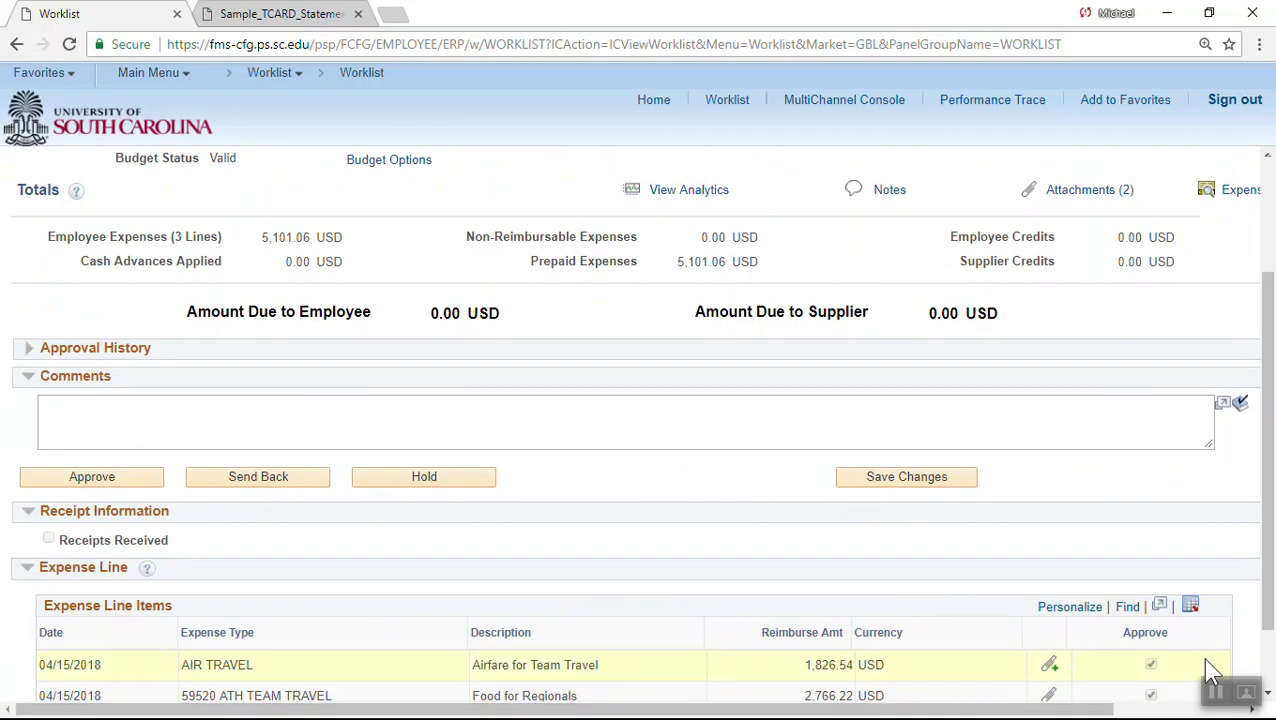
click(257, 414)
text(I bel)
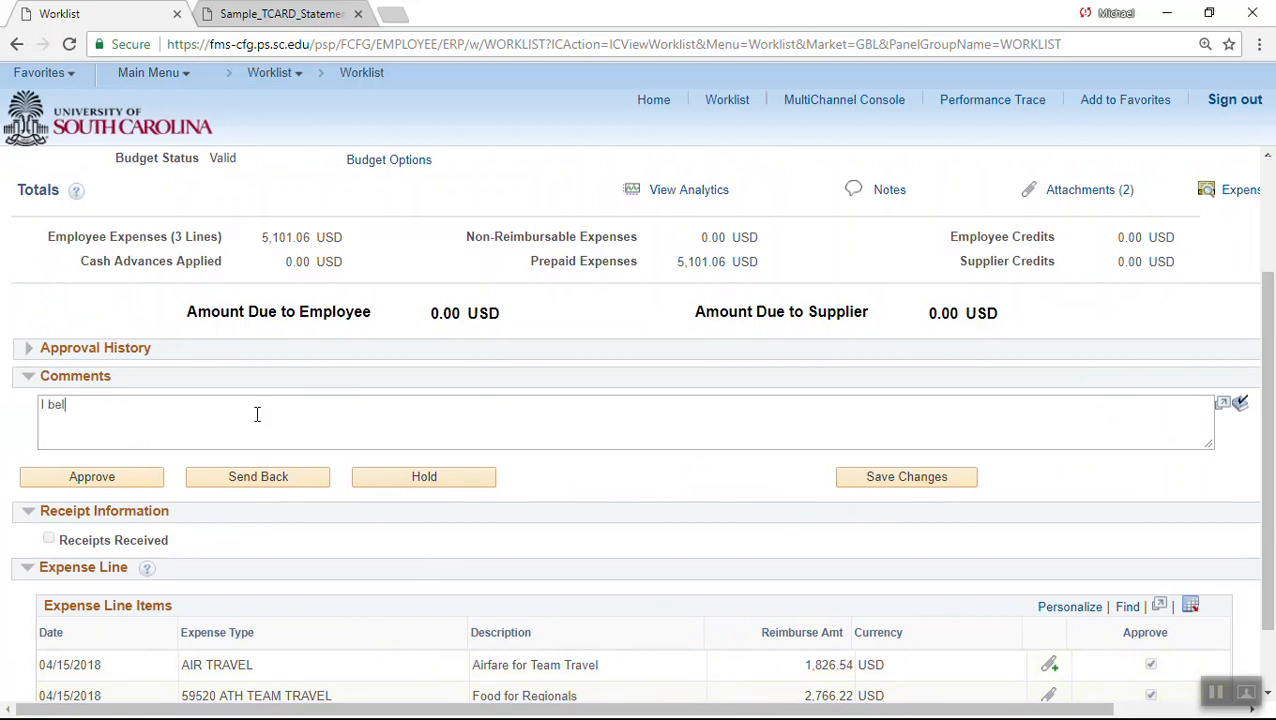
text(ieve line 3 needs to be assigned too a)
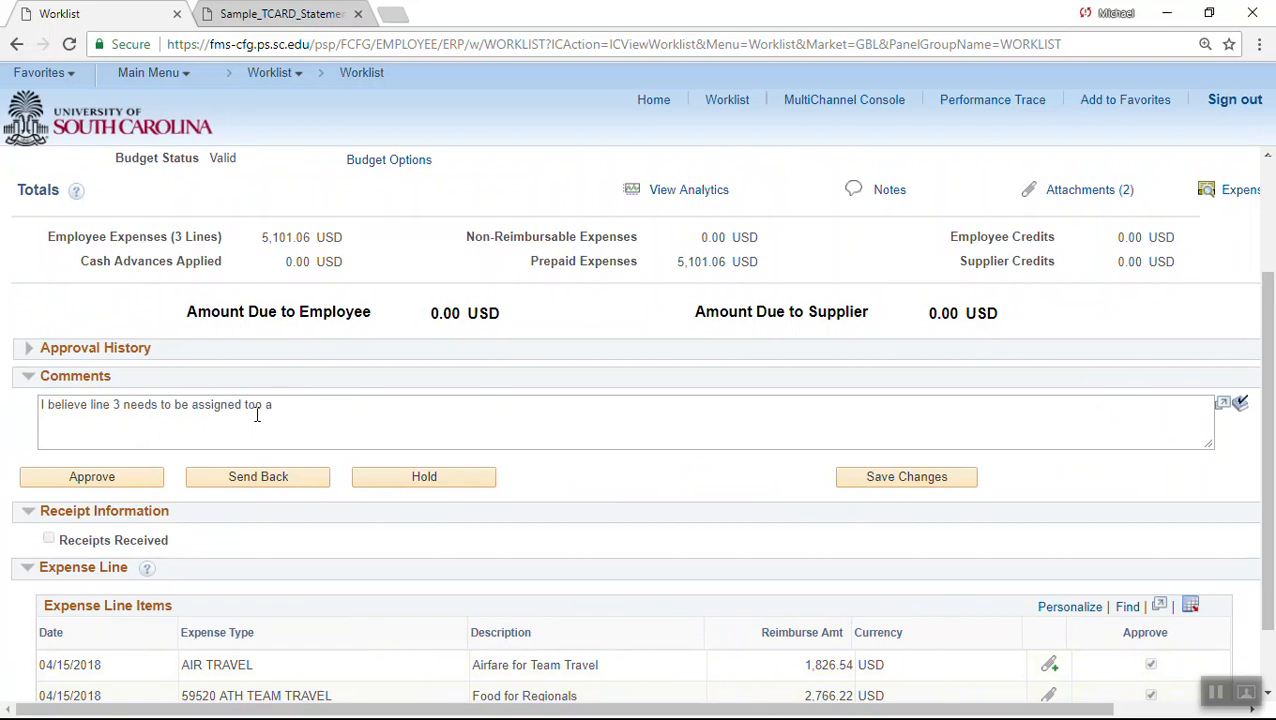
key(BackSpace)
key(BackSpace)
key(BackSpace)
text(a different department.)
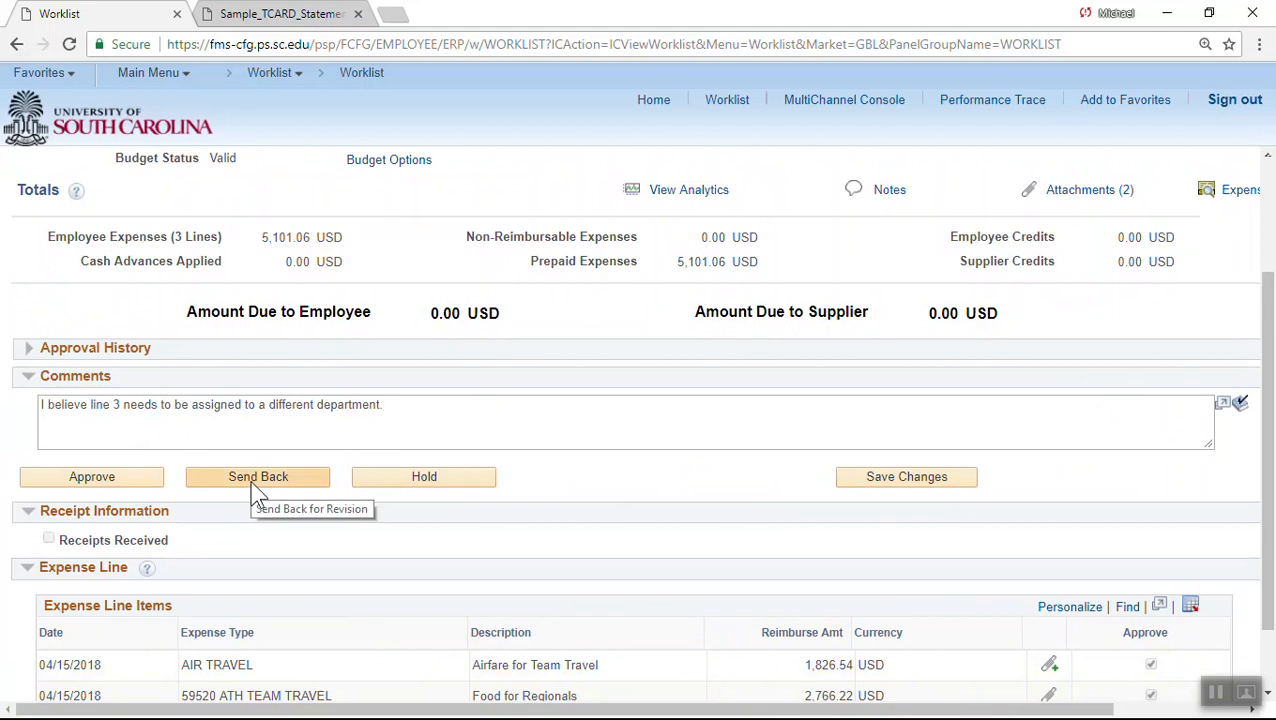
click(1222, 694)
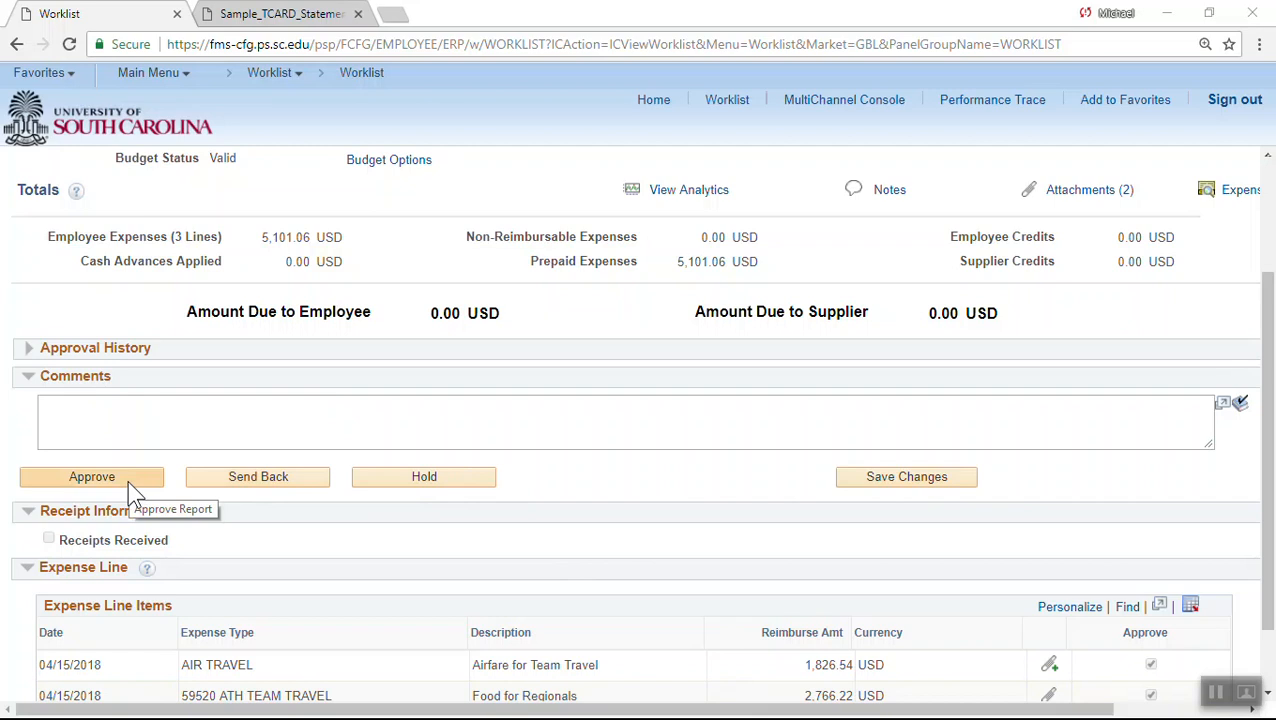
click(1216, 692)
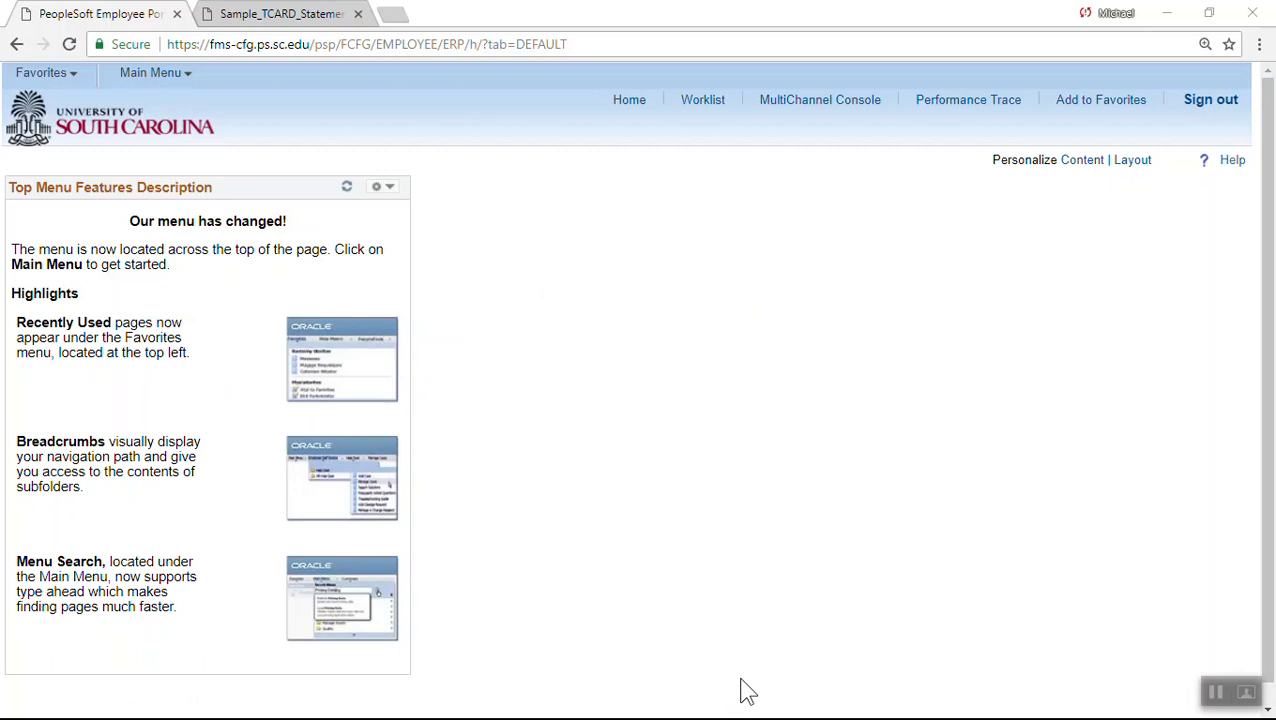
Step: Open the Approve Transactions page for Travel and Expenses from the PeopleSoft home page
click(140, 75)
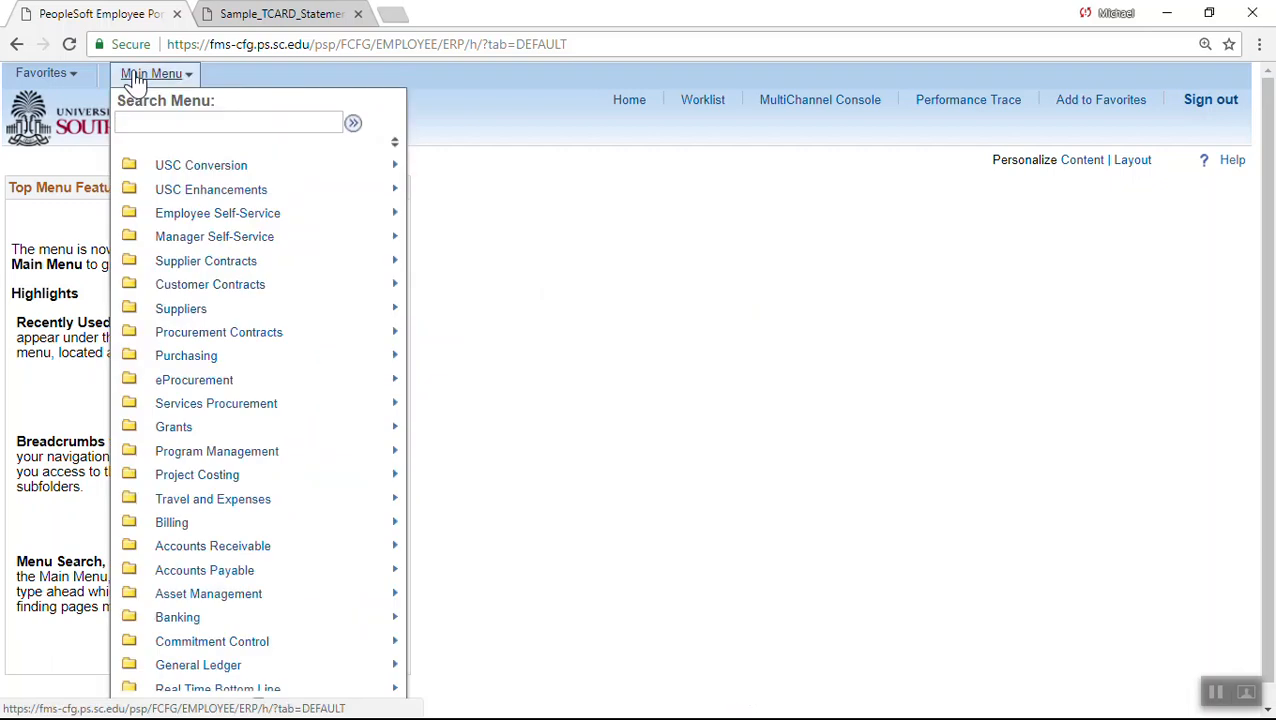
mouse_move(197, 512)
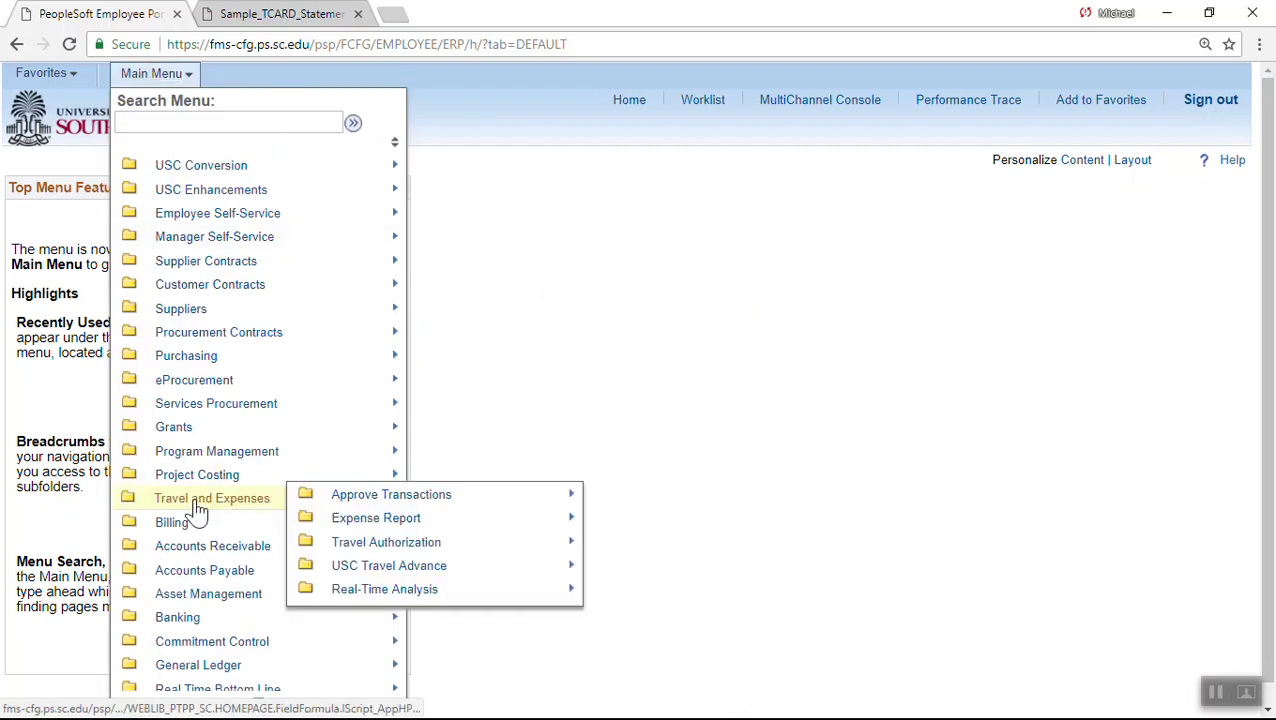
click(372, 497)
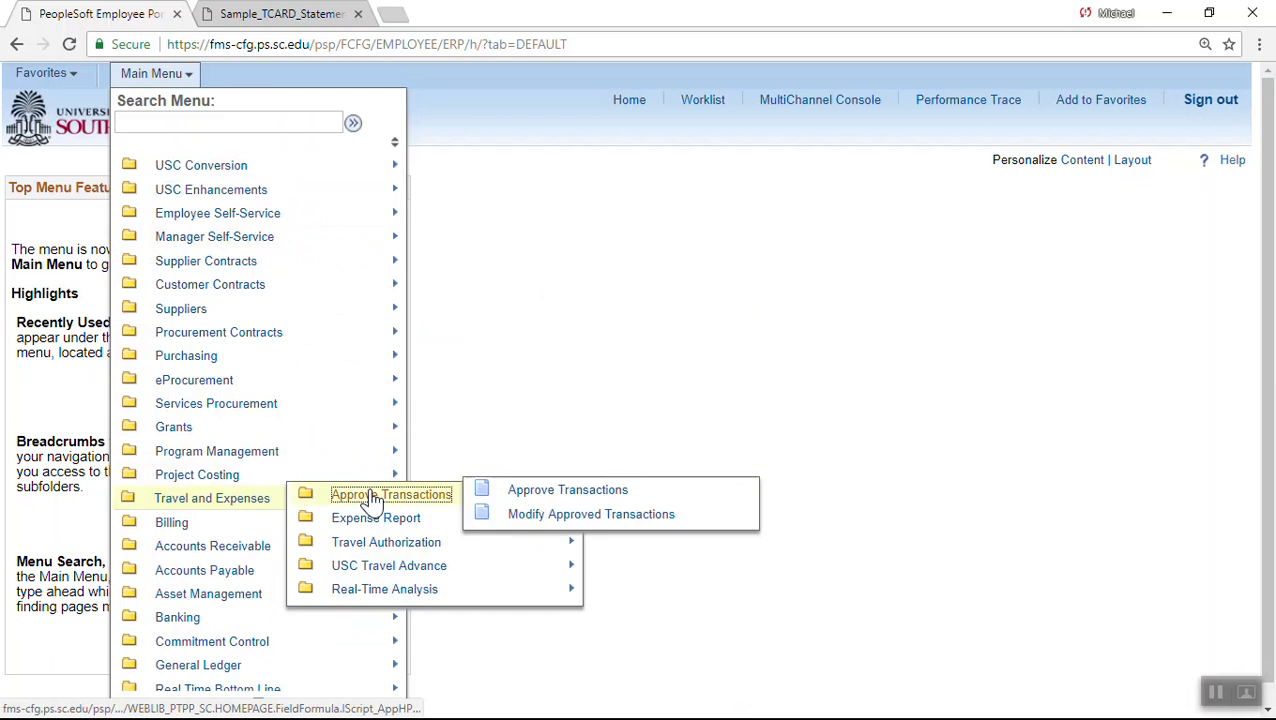
click(540, 491)
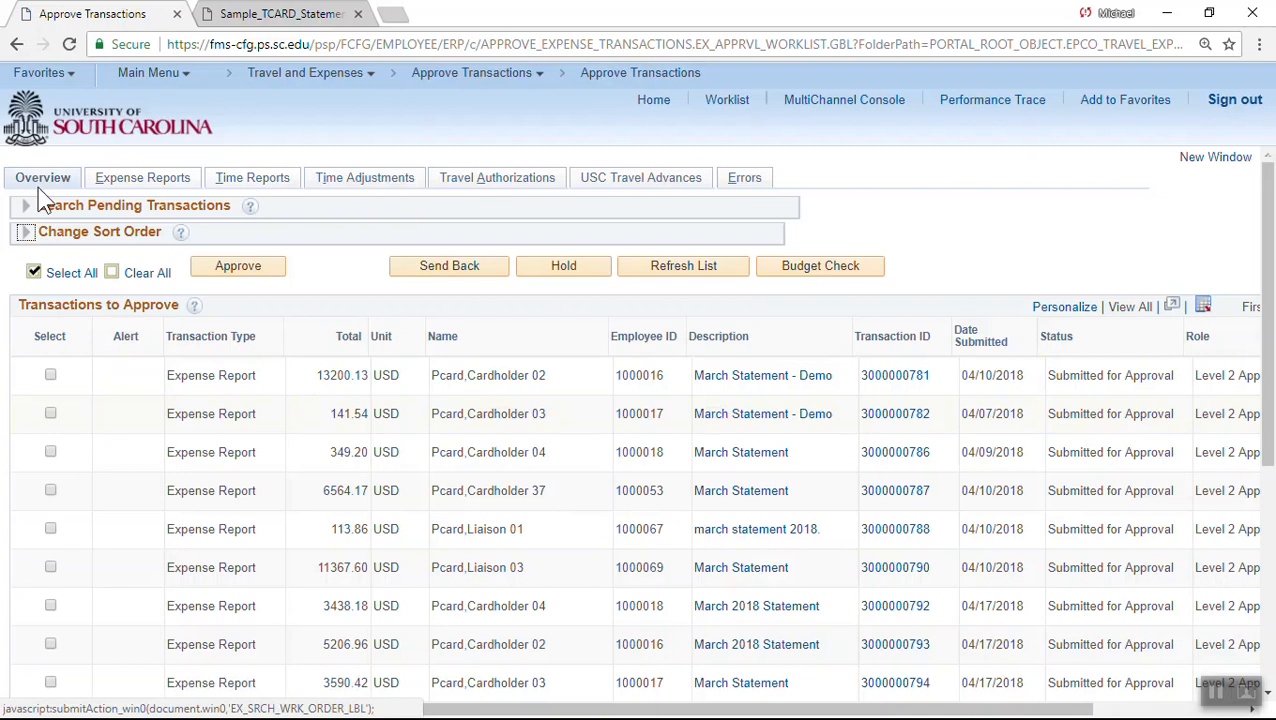
Step: Show the pending expense reports and set the pending transaction search to Employee ID with the = expression
click(143, 181)
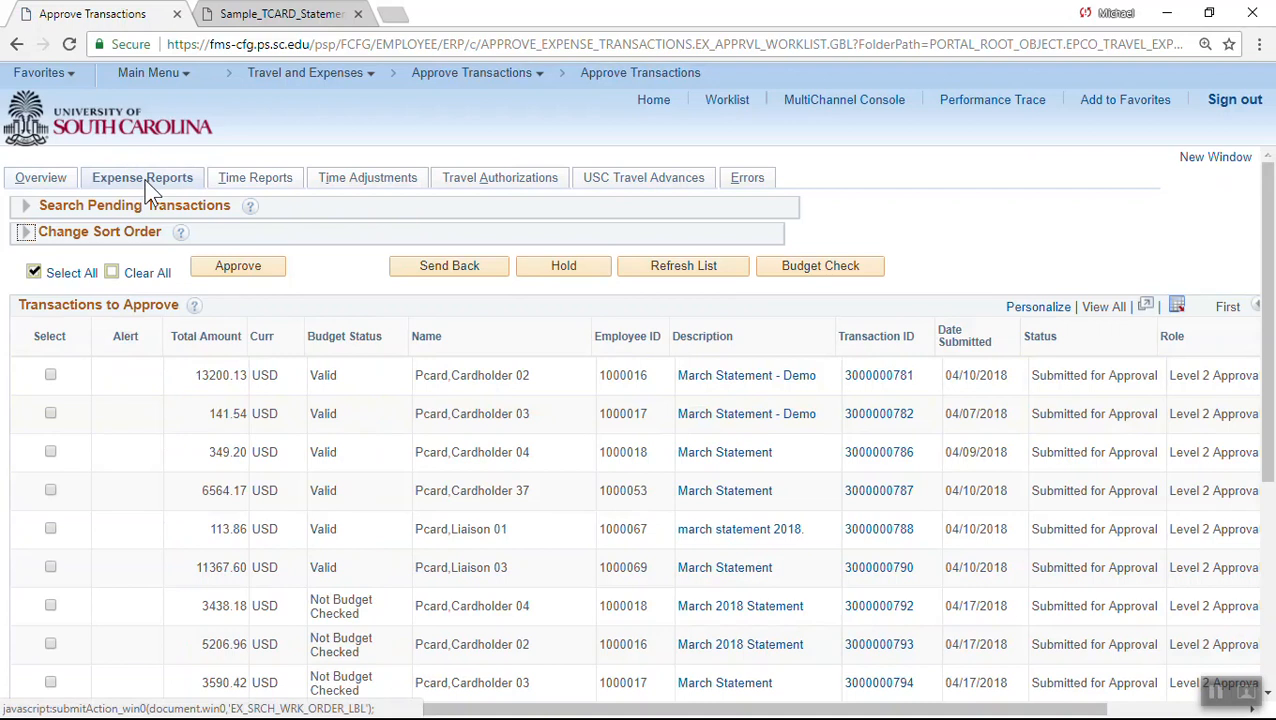
click(26, 209)
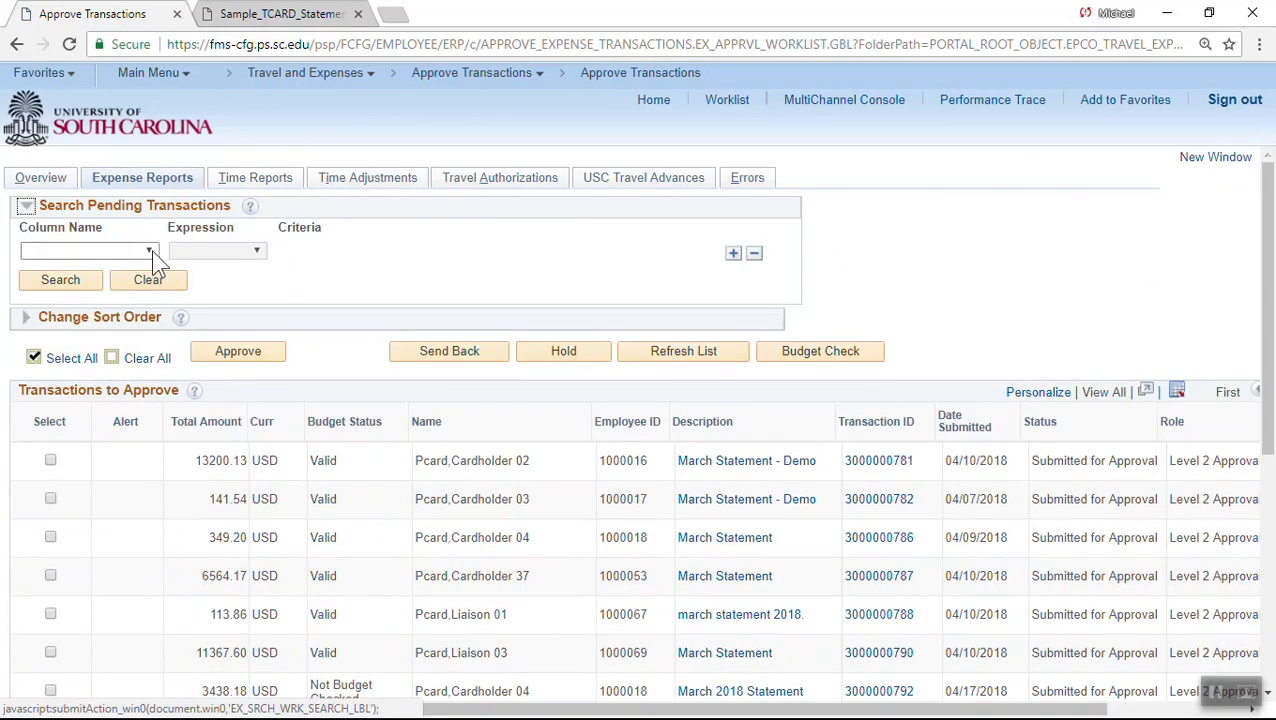
click(152, 254)
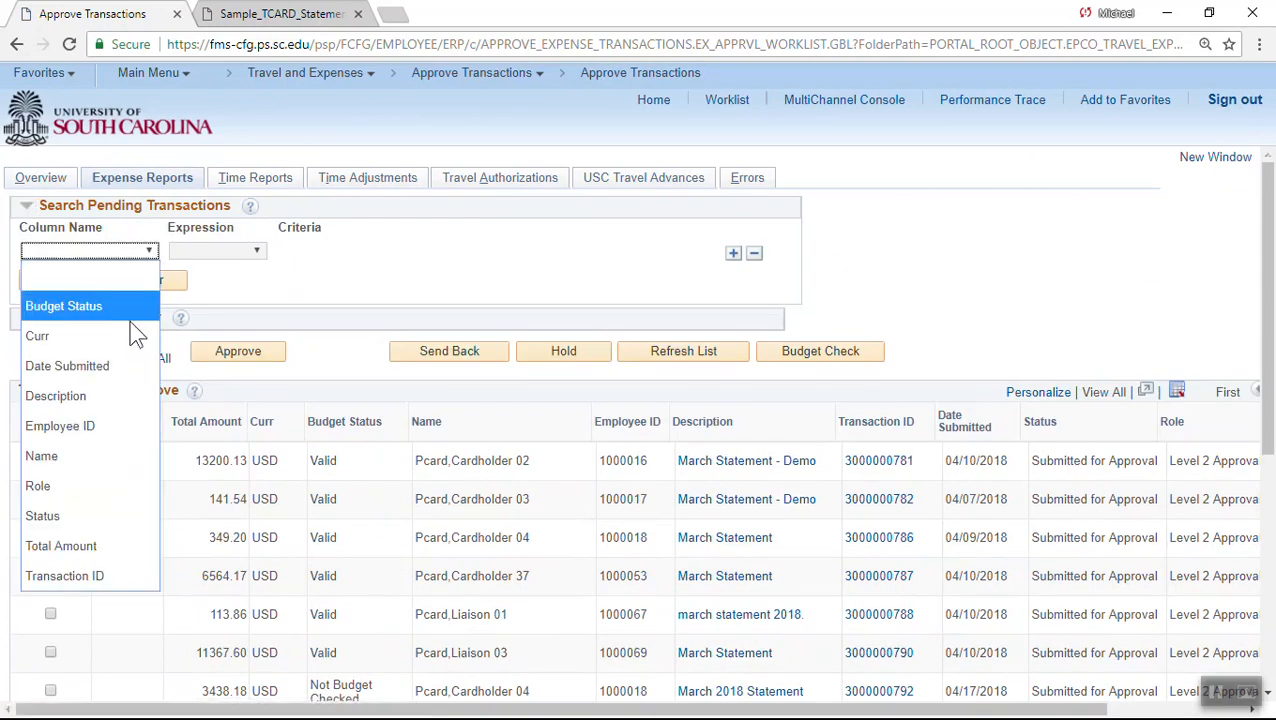
click(105, 426)
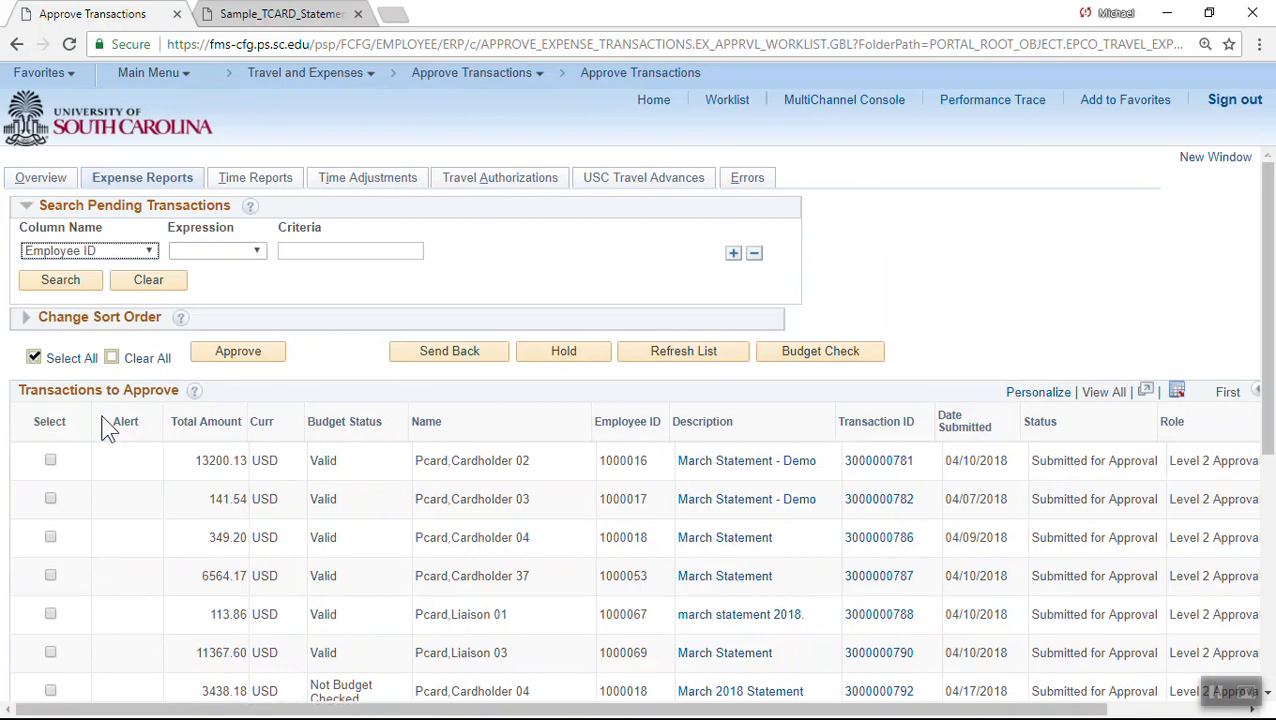
click(259, 254)
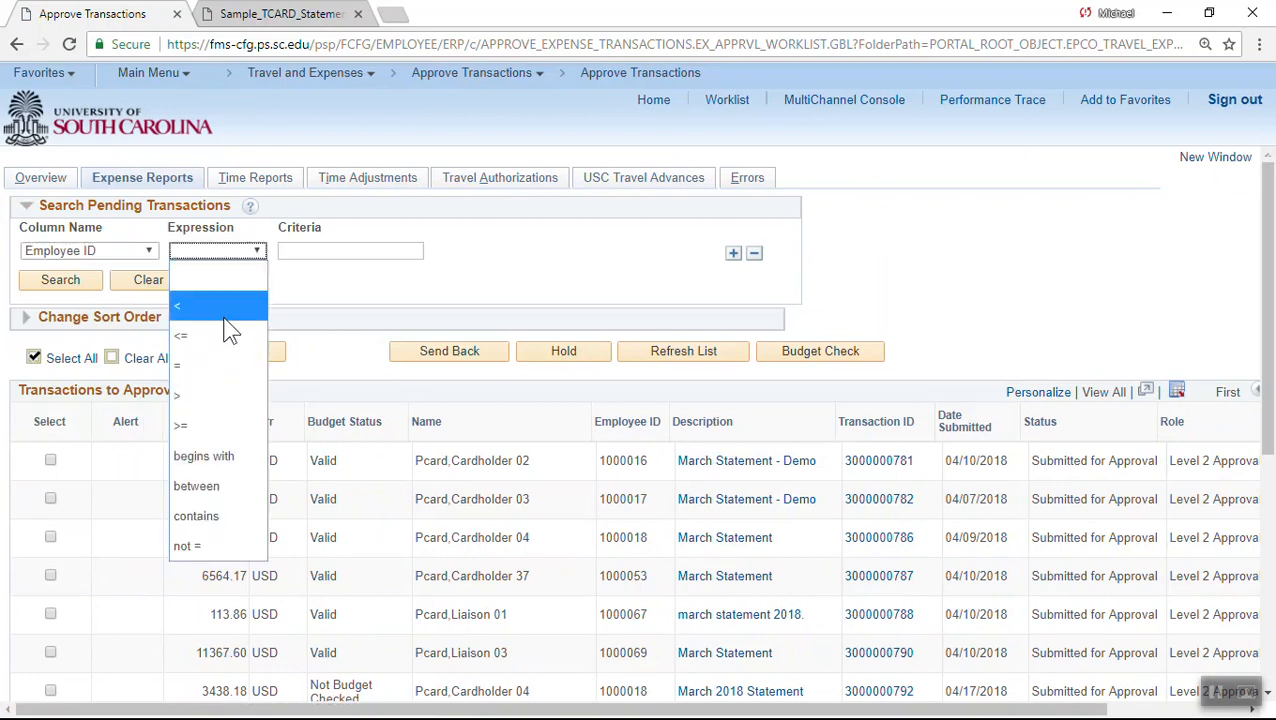
click(198, 380)
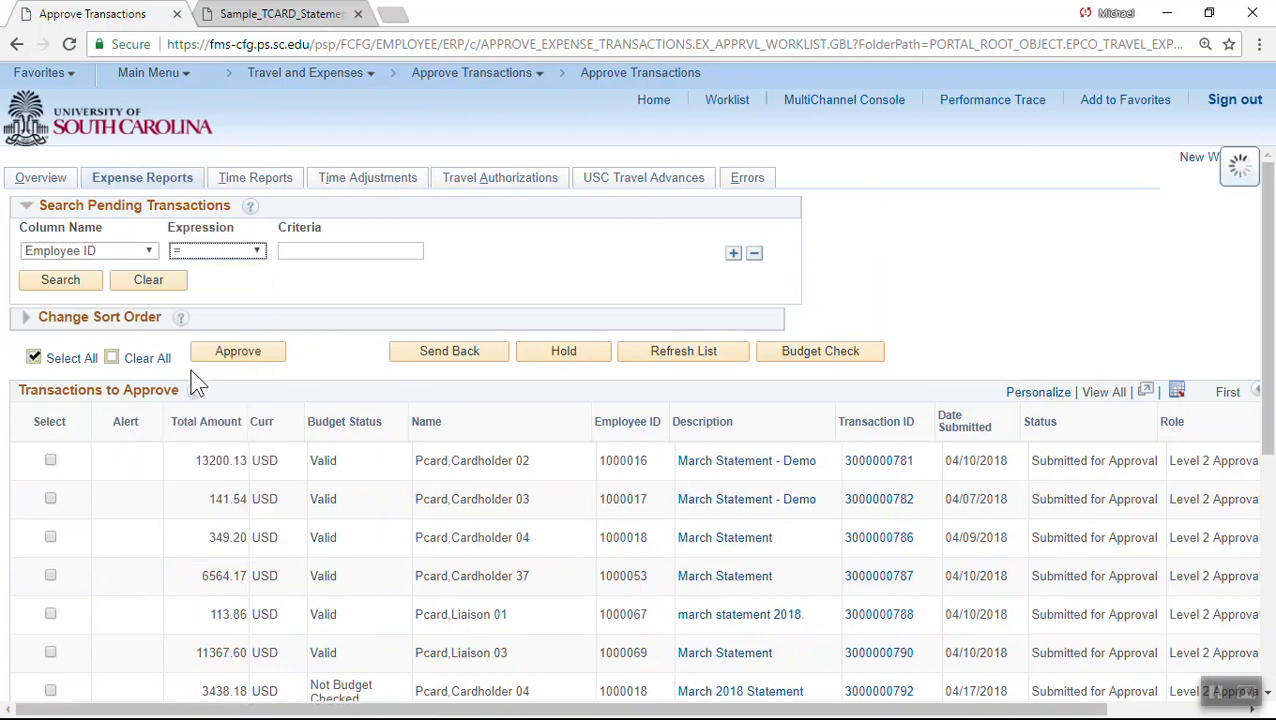
Step: Change the pending transaction search to Name with the begins with expression, and collapse the search options without running it
click(149, 252)
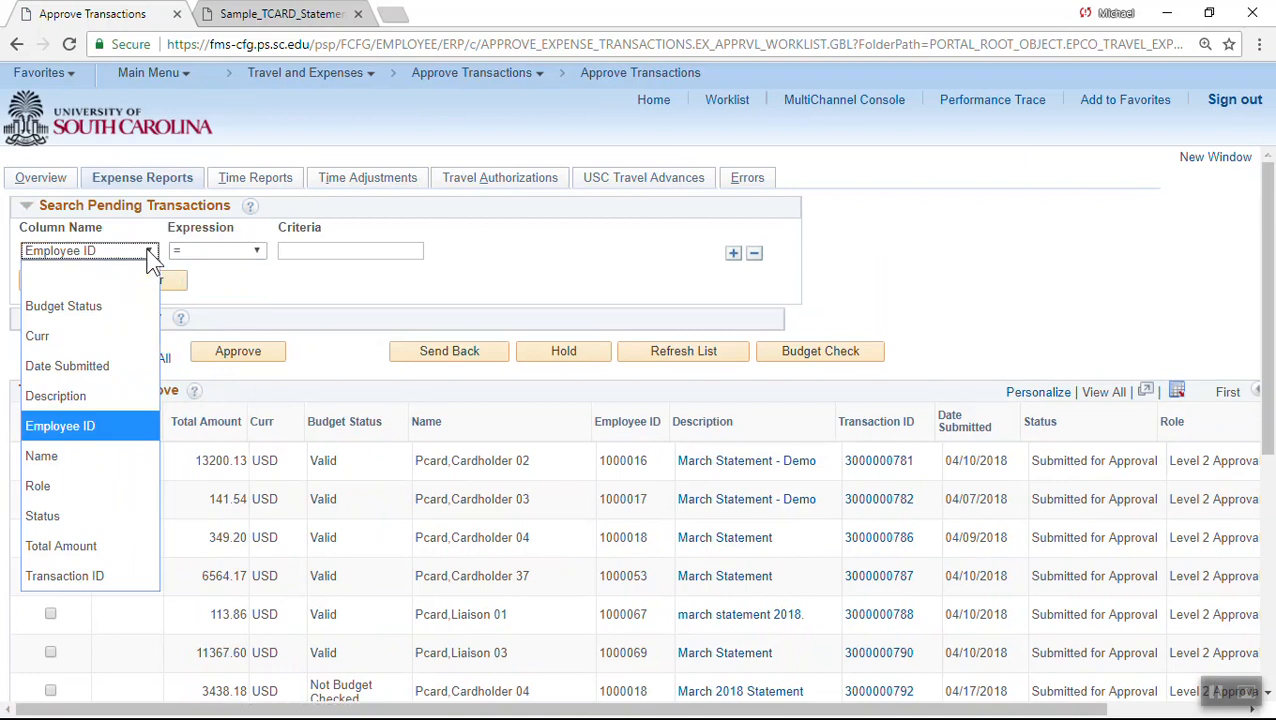
click(81, 454)
click(256, 251)
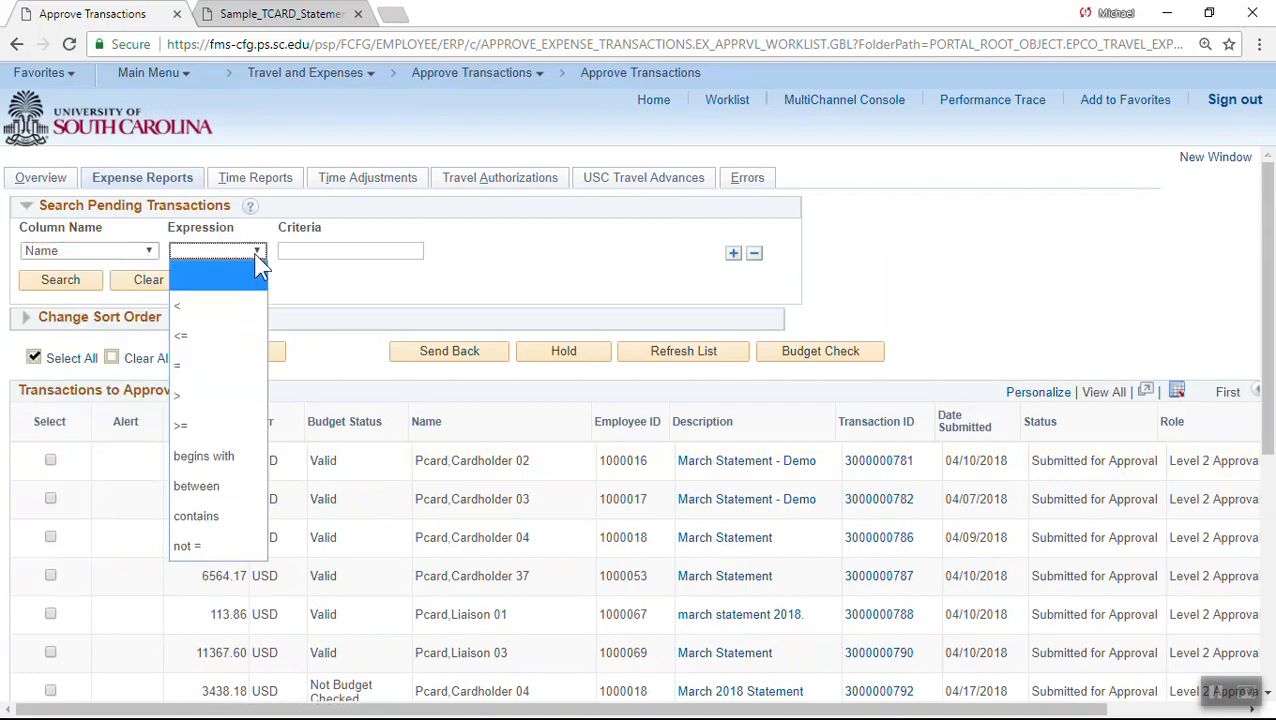
click(218, 458)
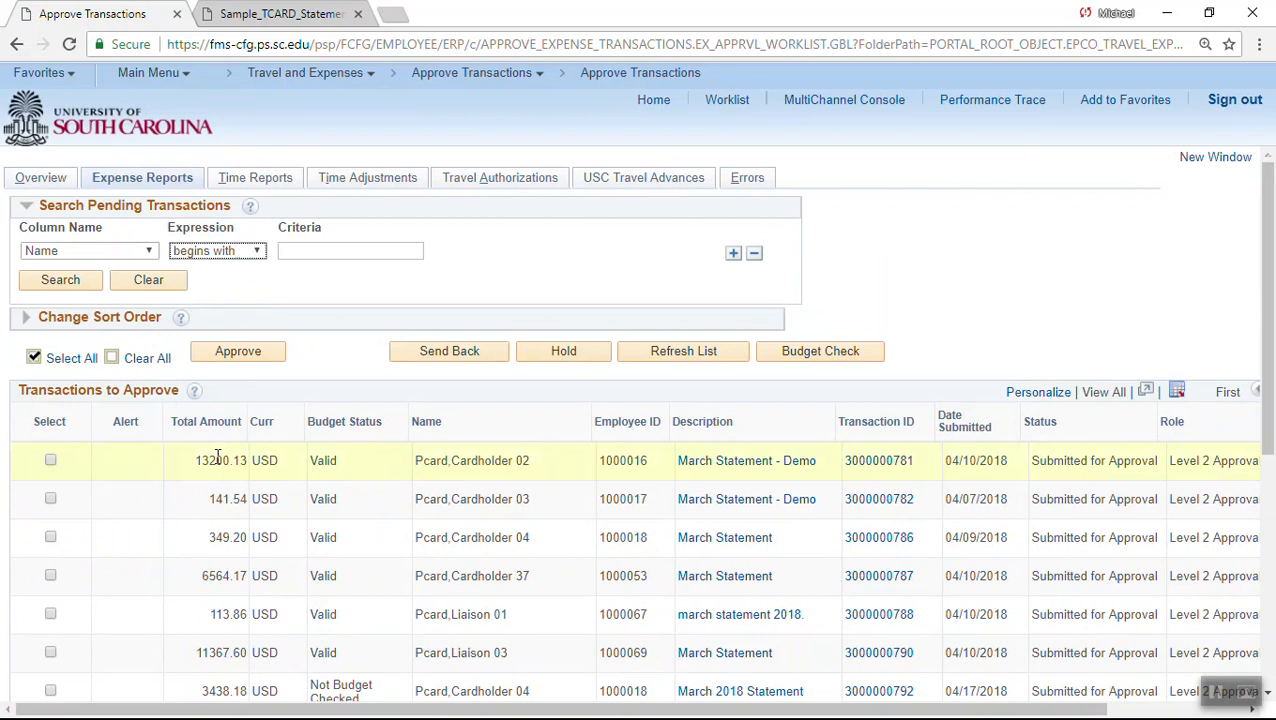
click(298, 249)
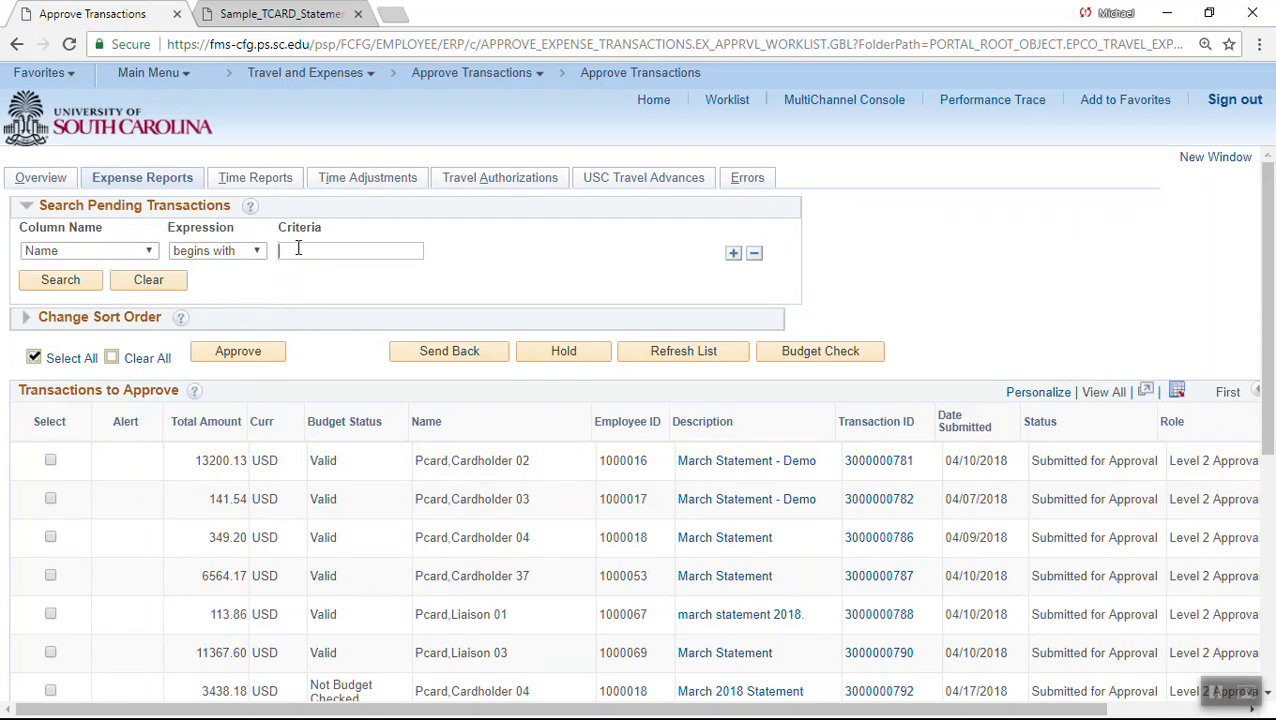
click(26, 208)
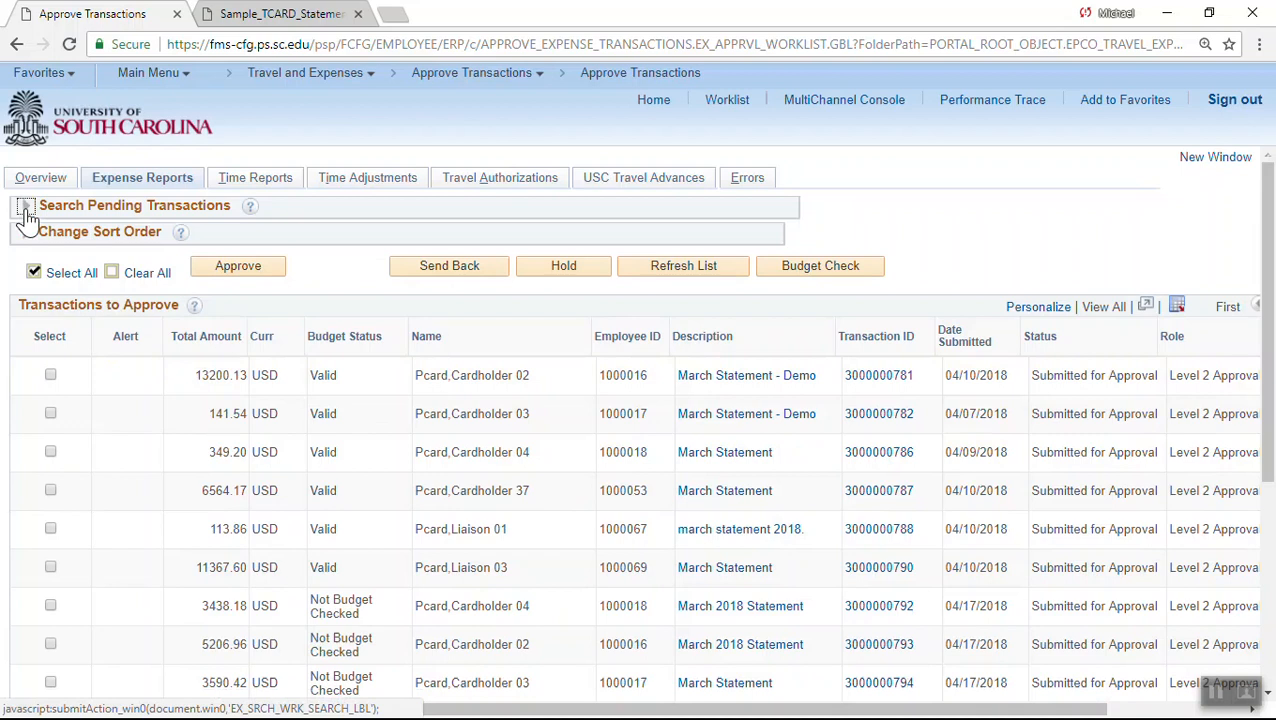
Step: Sort the pending expense reports by Date Submitted in descending order
click(26, 234)
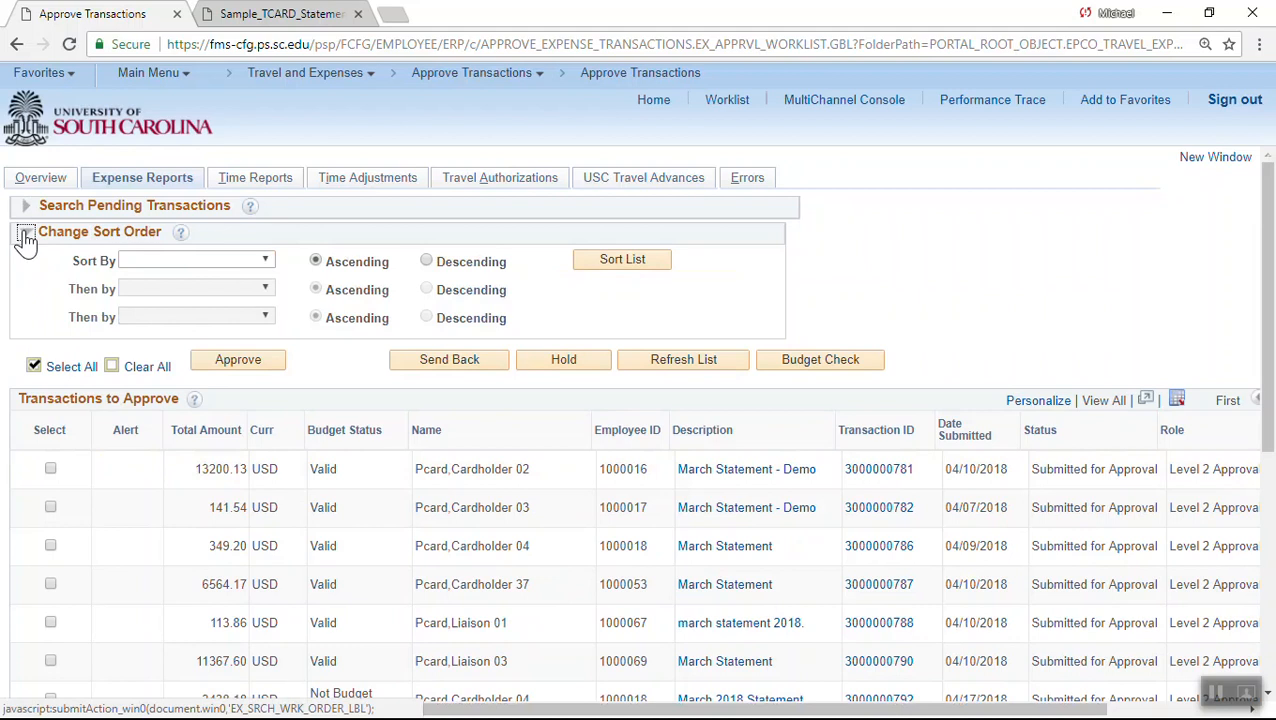
click(268, 262)
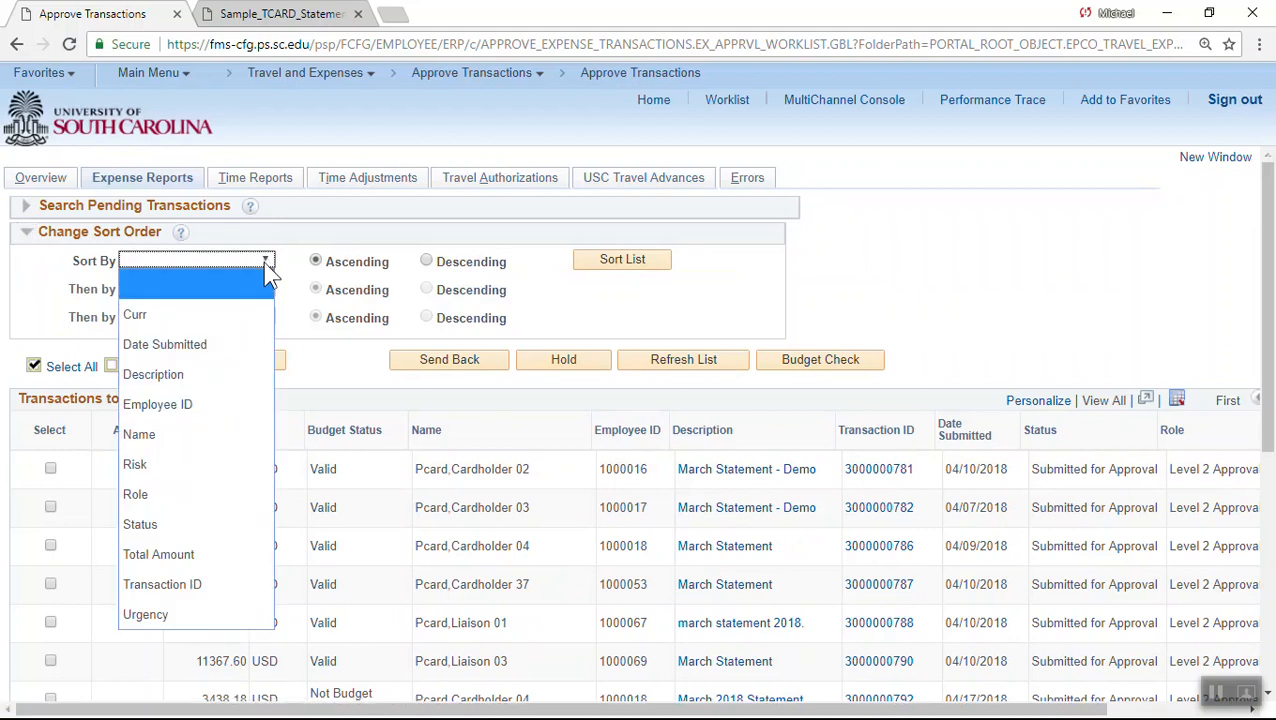
click(190, 341)
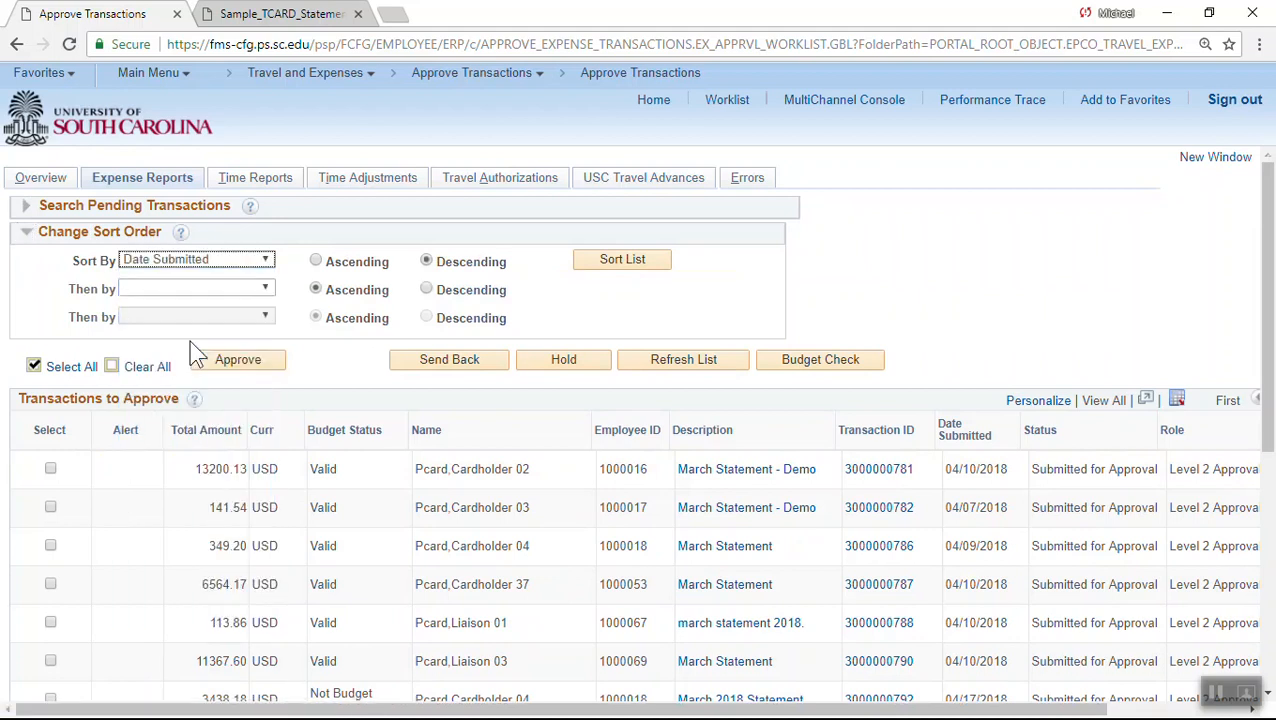
click(622, 262)
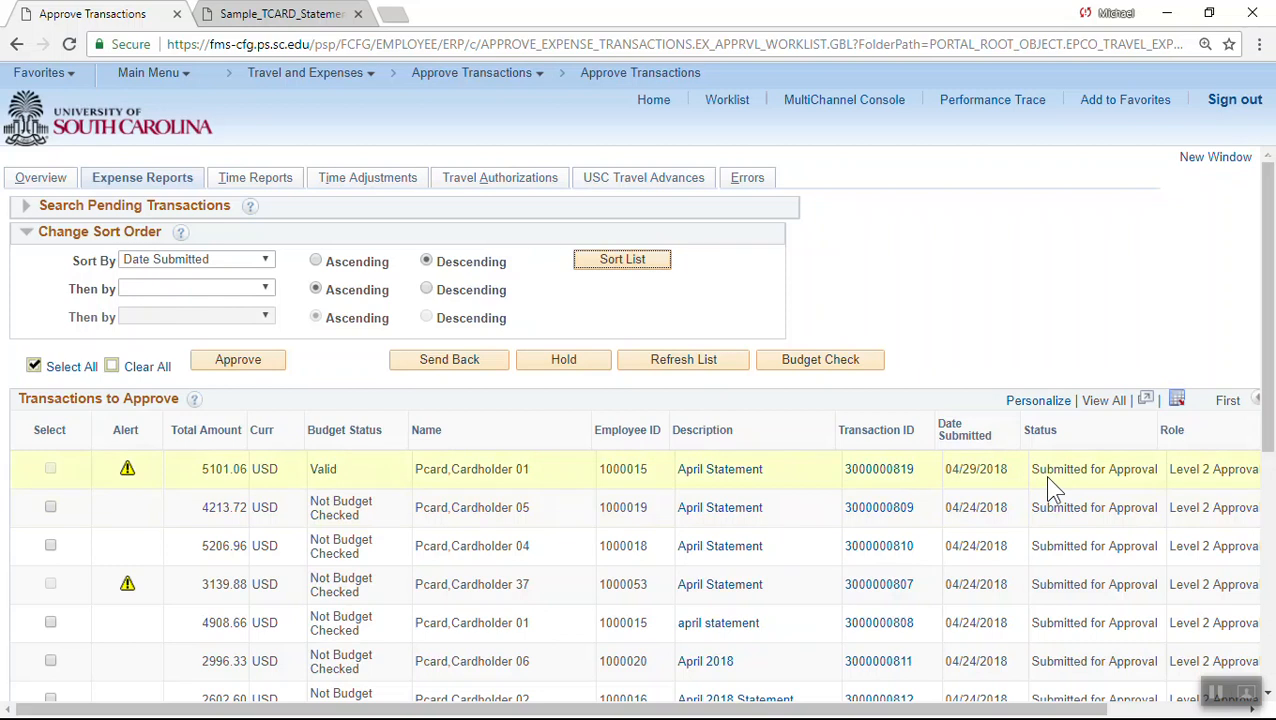
Step: Examine the exception comments and risks for the 5101.06 USD April Statement report, and return to the approval list
click(862, 469)
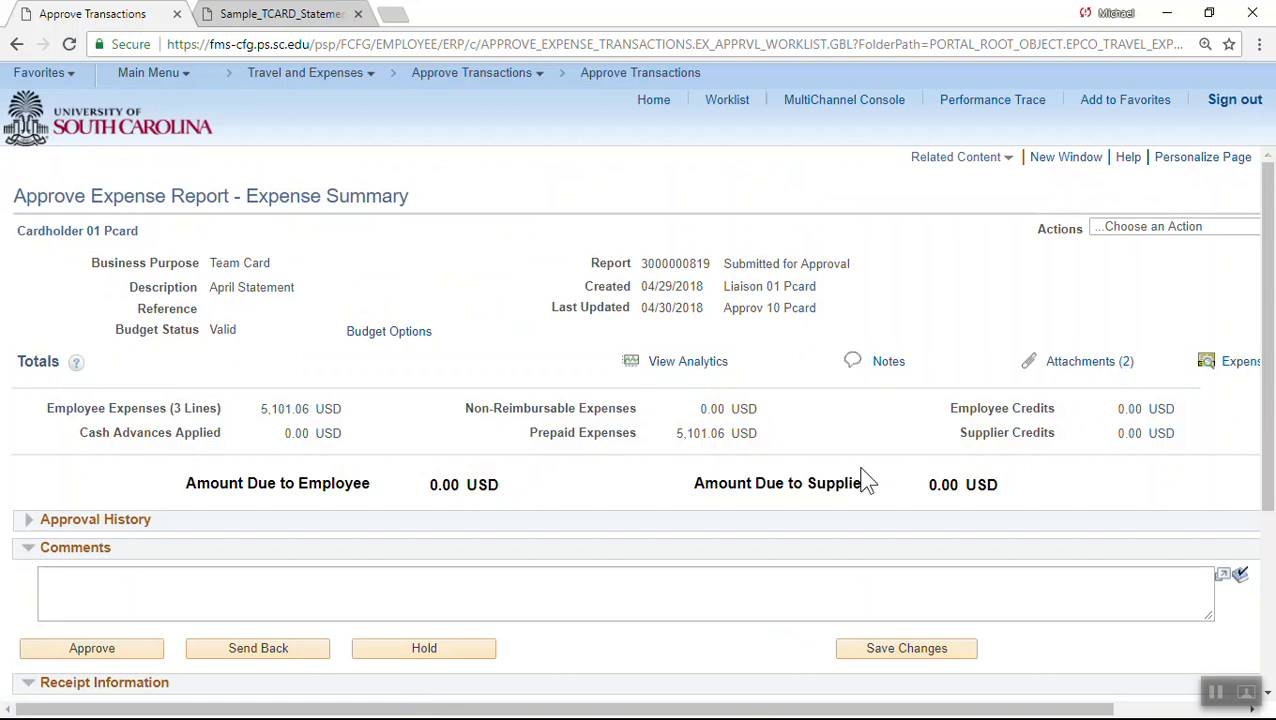
scroll(862, 480, down, 3)
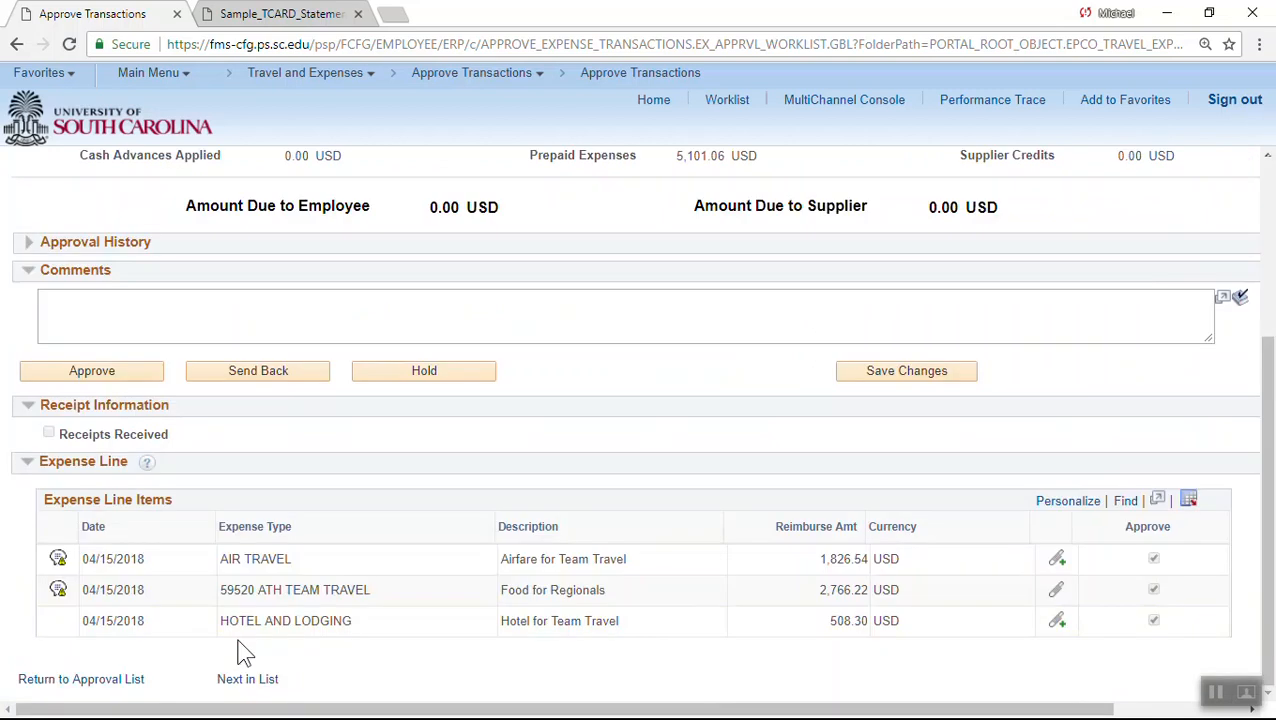
click(58, 562)
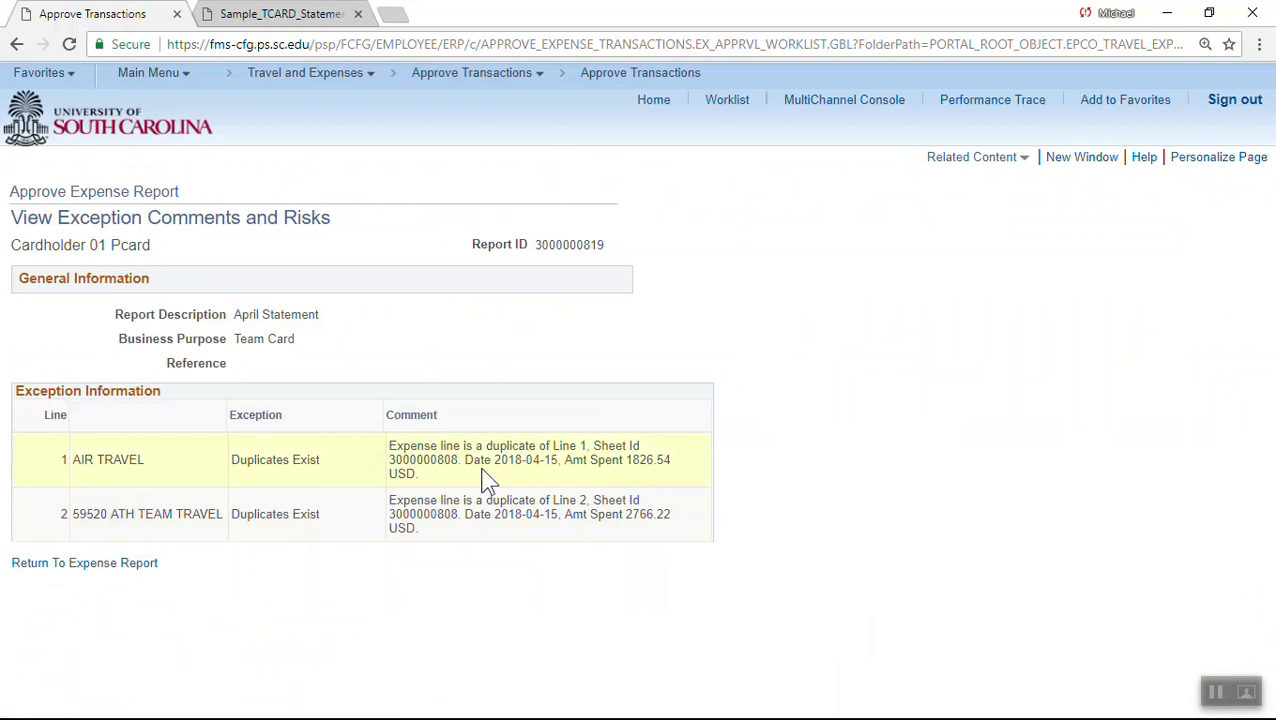
click(81, 563)
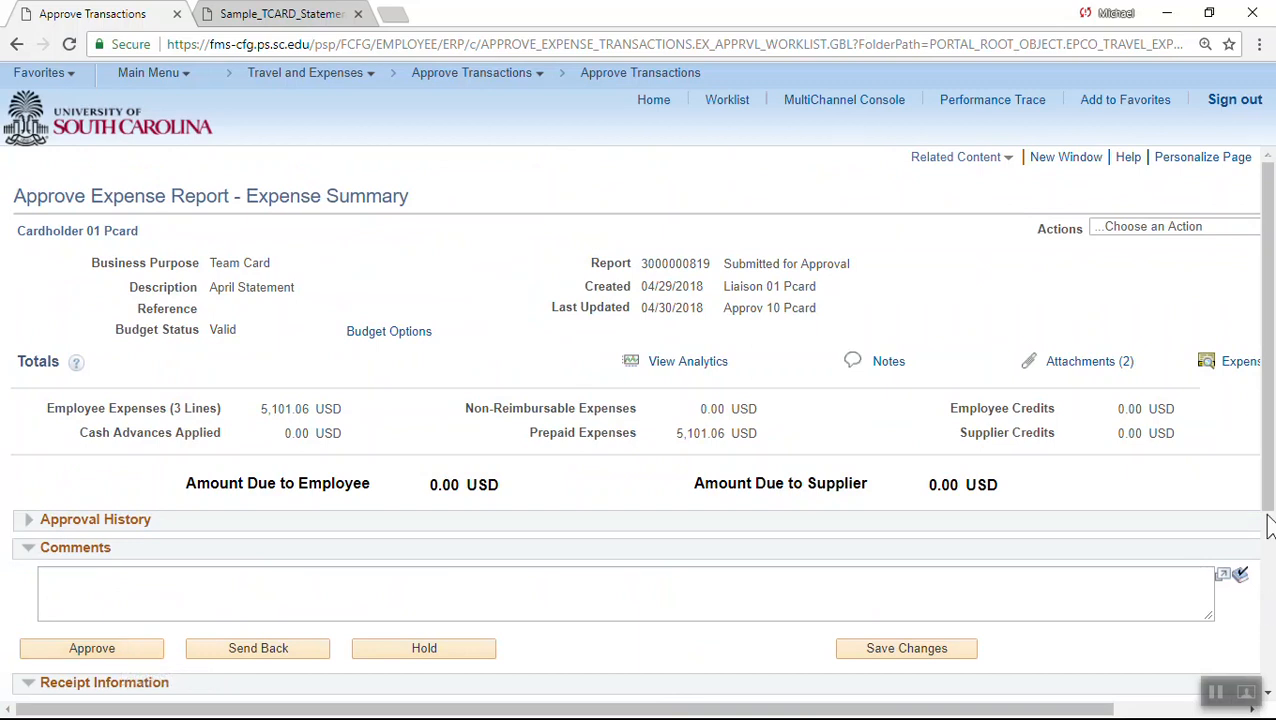
drag(1266, 490, 1268, 690)
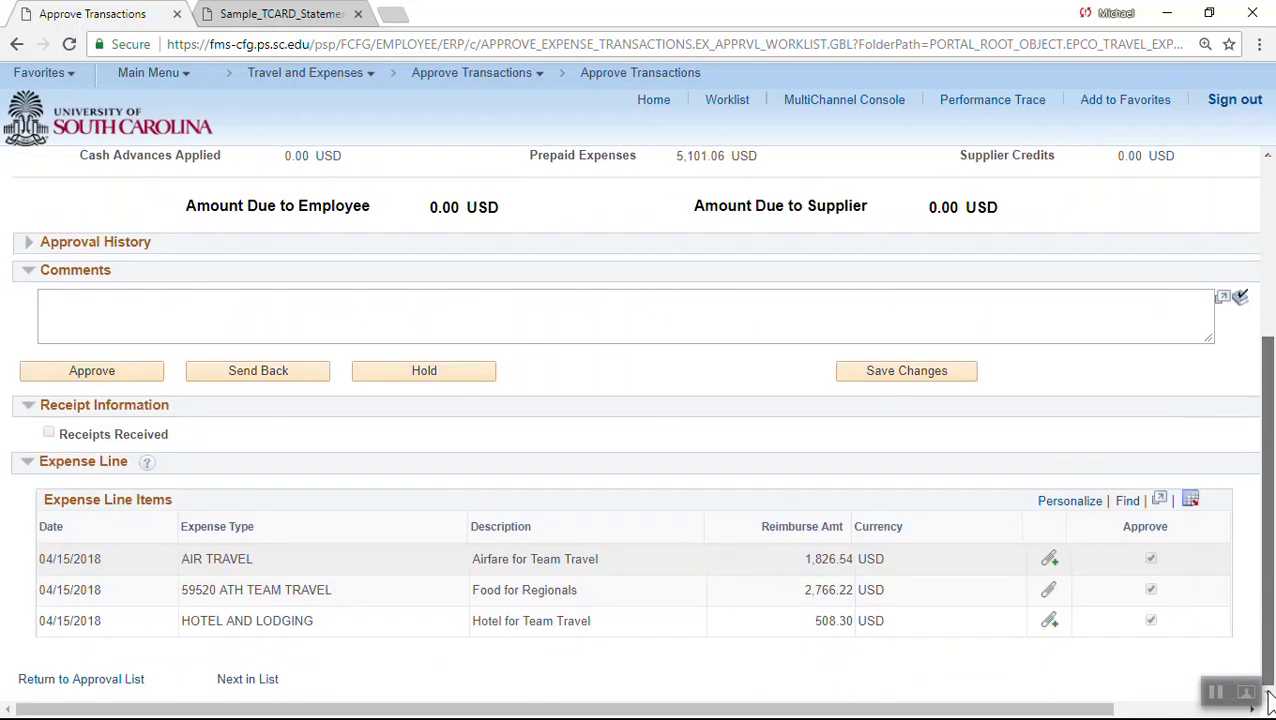
click(102, 681)
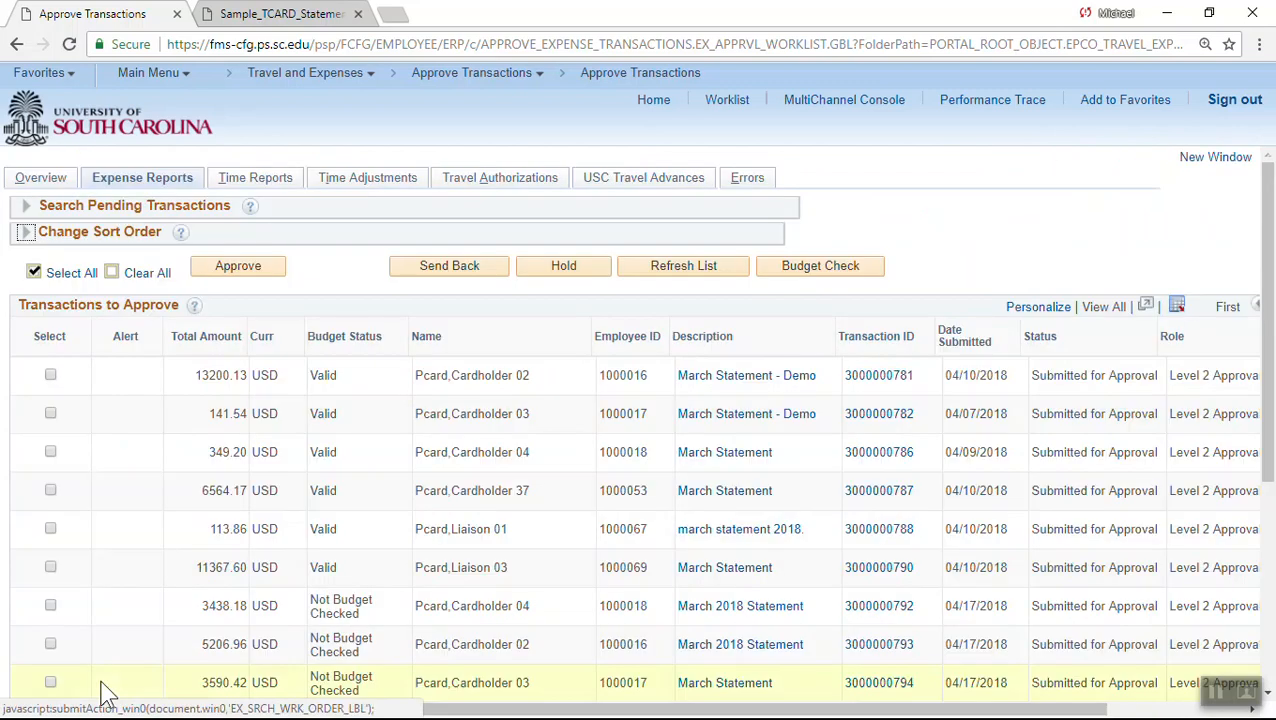
Step: Sort the list by Date Submitted descending again and select the April Statement transactions for 4213.72 and 5206.96 USD
click(620, 260)
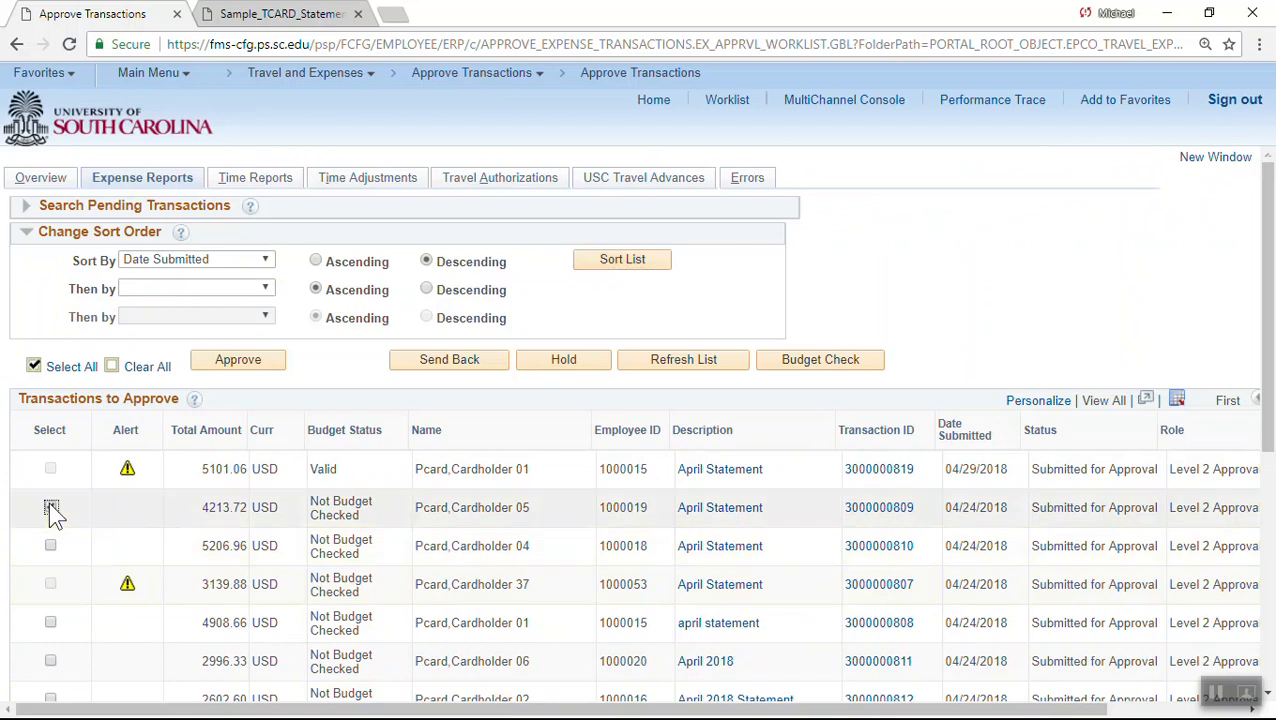
click(50, 546)
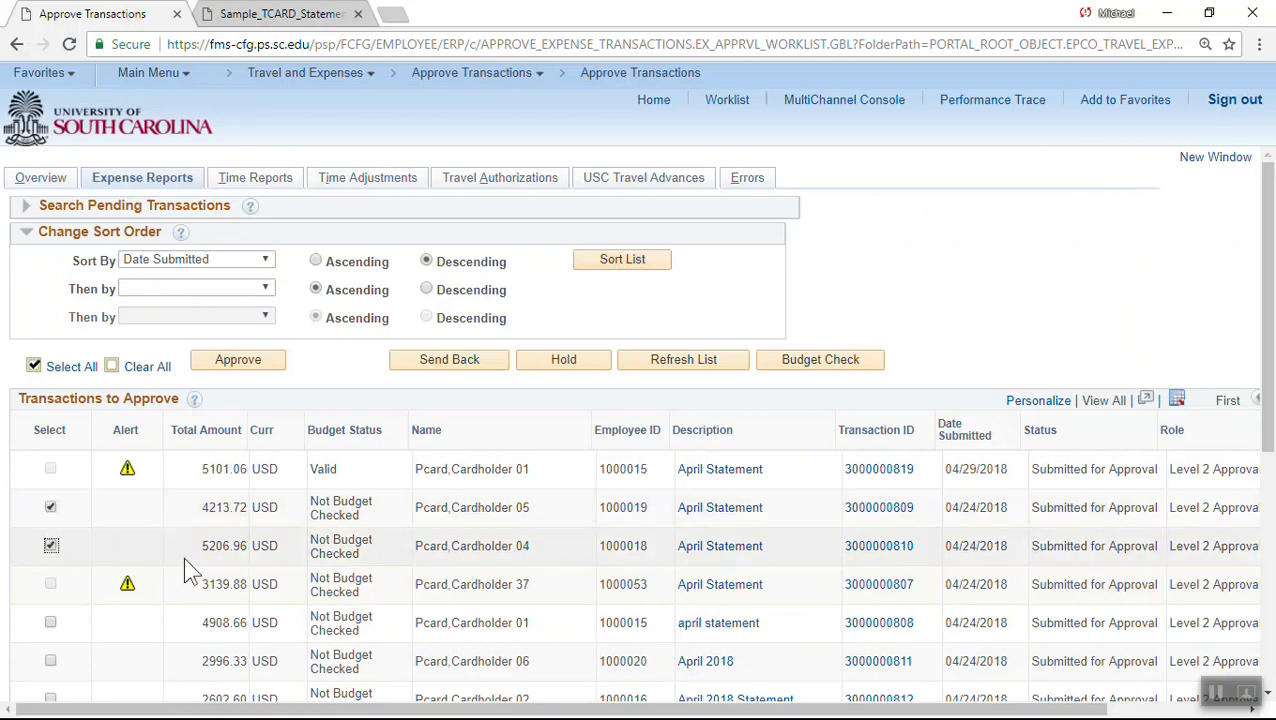